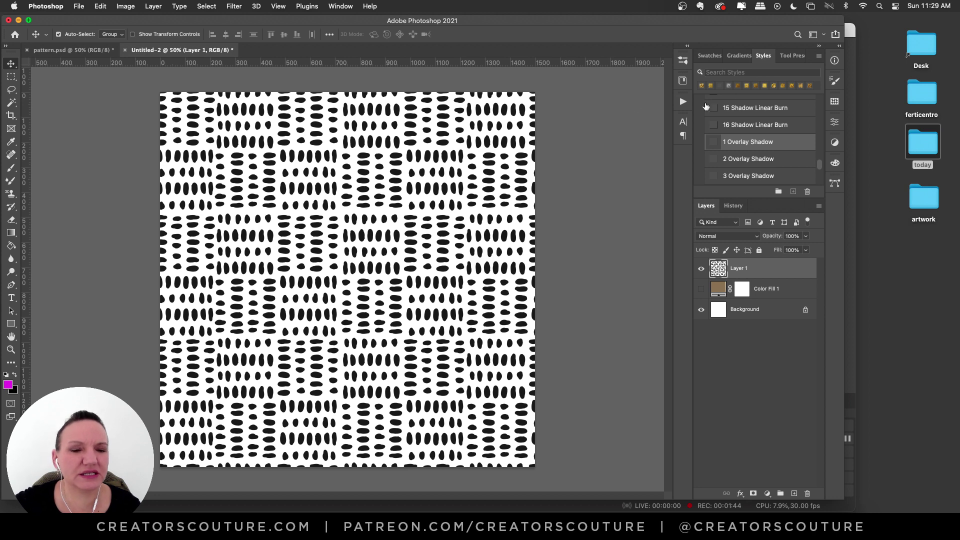
# Step: Apply the 24K 6a gold style to the dash pattern on Layer 1 and show the brown Color Fill 1 layer behind it
pyautogui.click(682, 81)
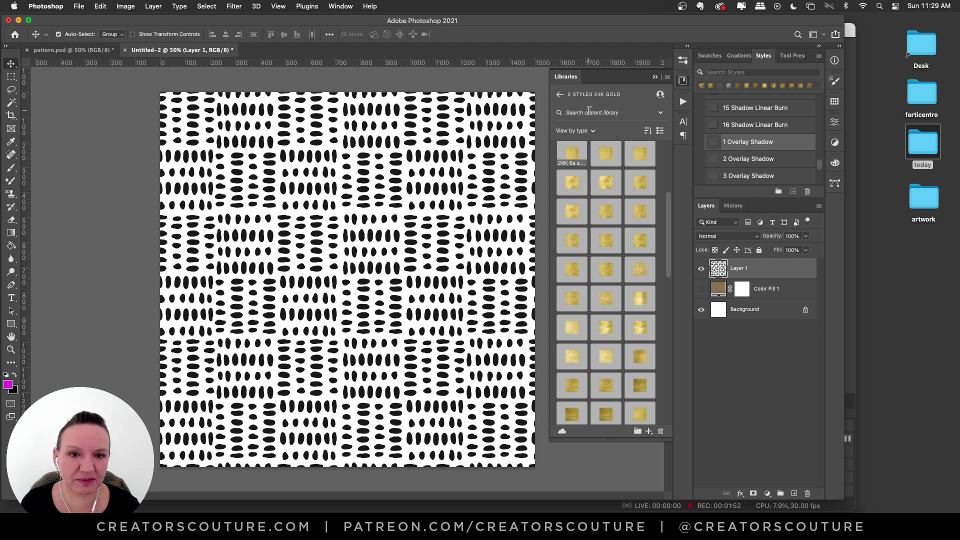
pyautogui.click(573, 156)
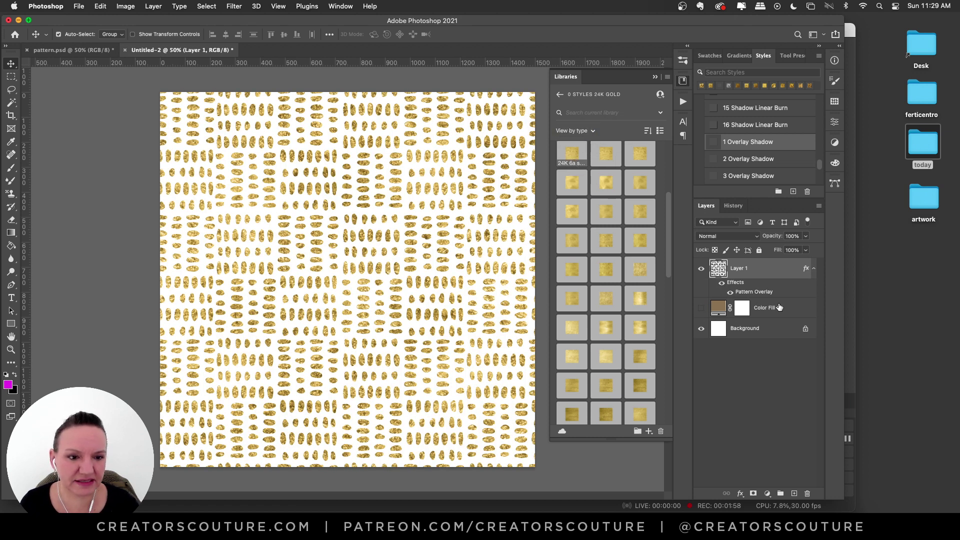
pyautogui.click(777, 307)
pyautogui.click(701, 310)
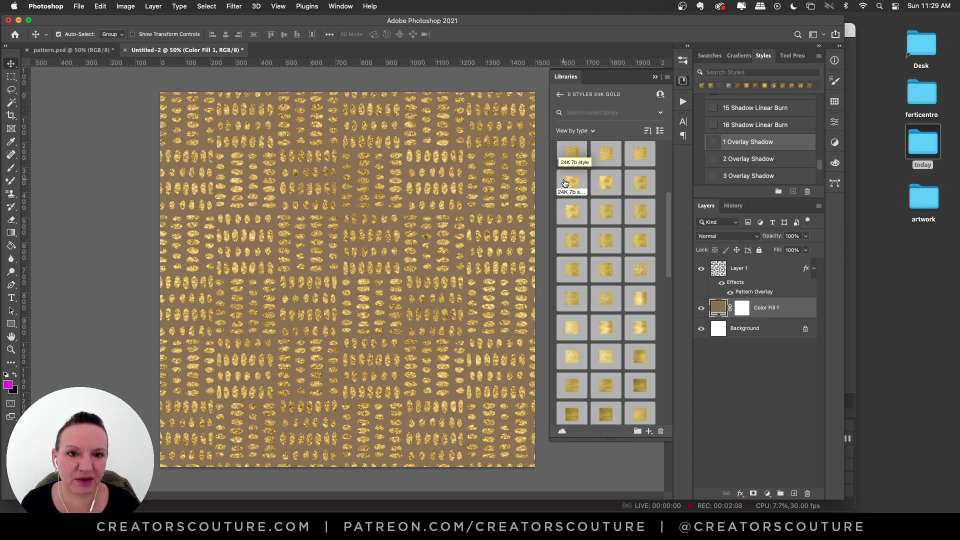
pyautogui.click(604, 216)
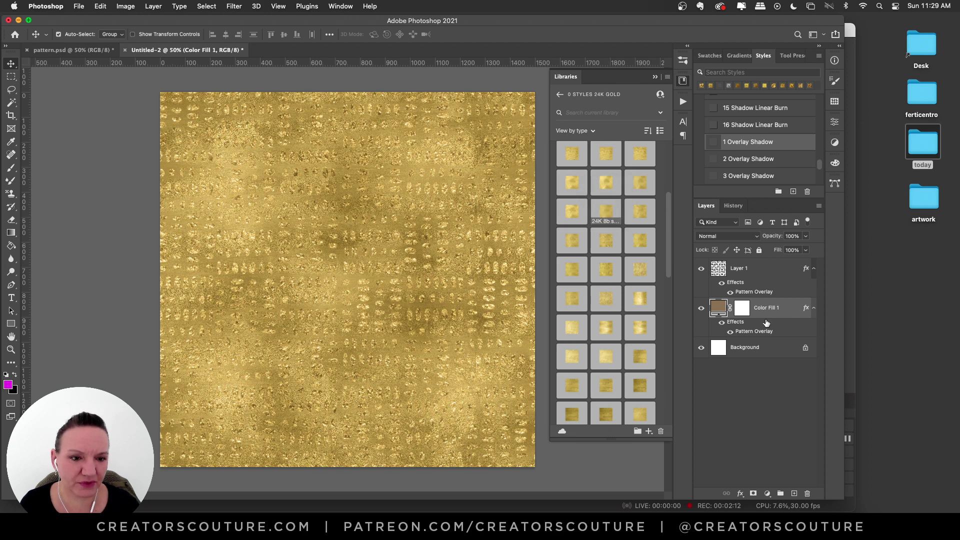
pyautogui.press('super+z')
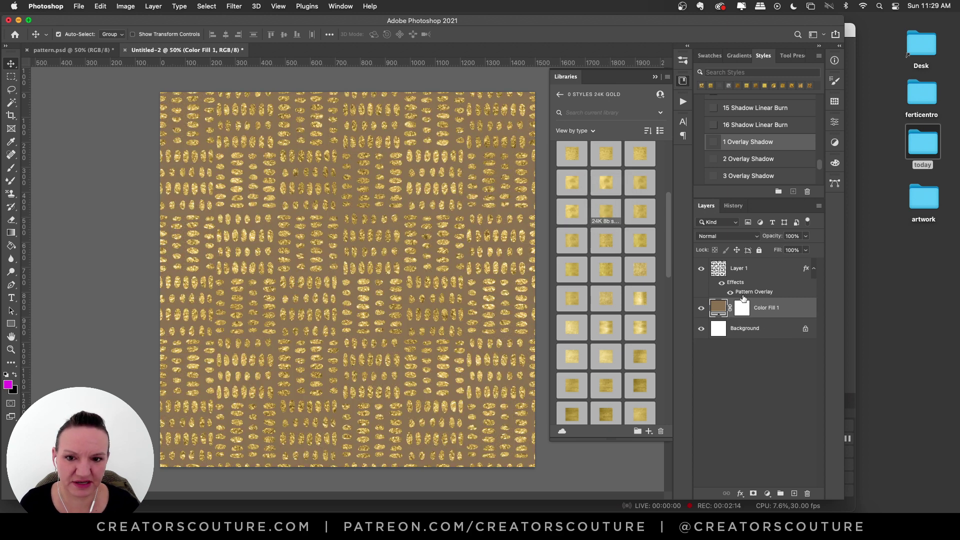
# Step: Try other gold styles such as 24K 11b and 24K 13a on Layer 1, then settle on 24K 12a
pyautogui.click(746, 275)
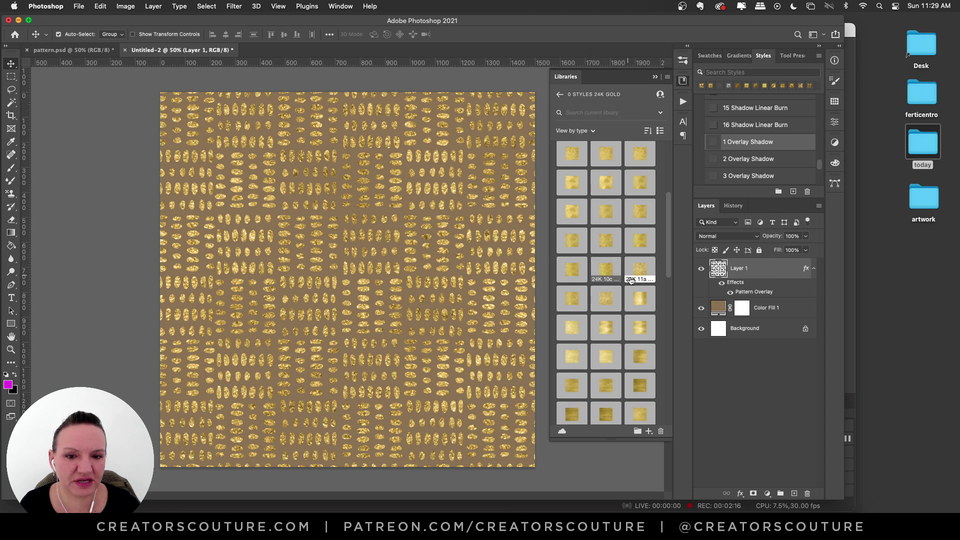
pyautogui.click(641, 303)
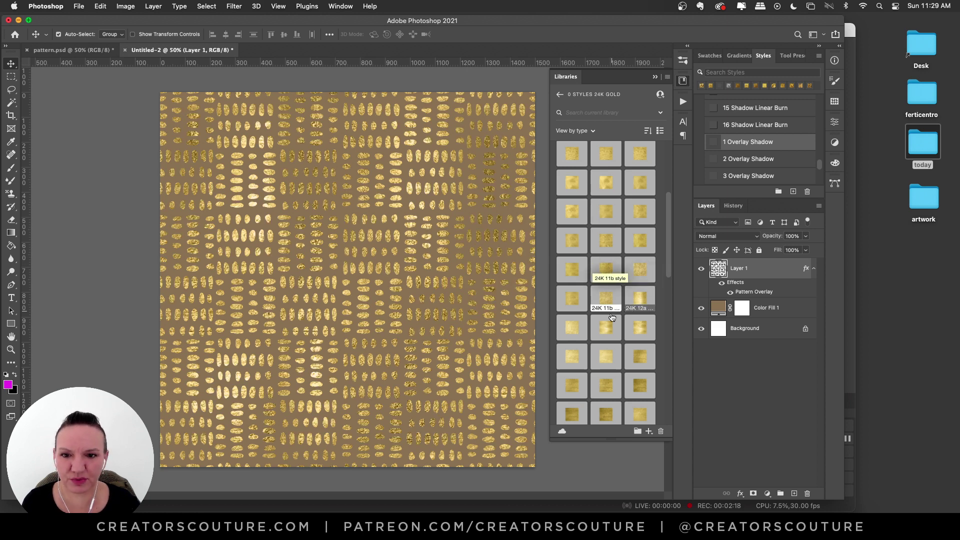
pyautogui.click(572, 301)
pyautogui.click(604, 305)
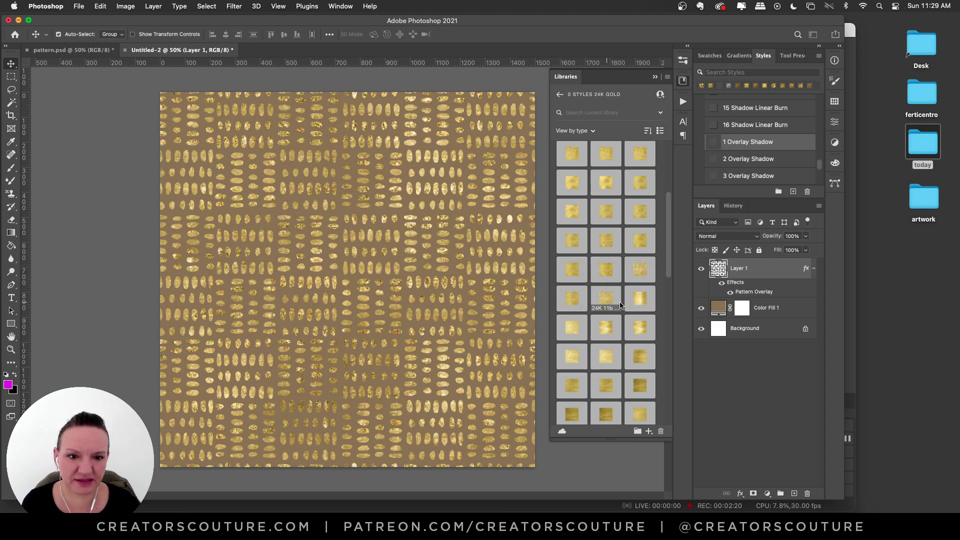
pyautogui.click(636, 302)
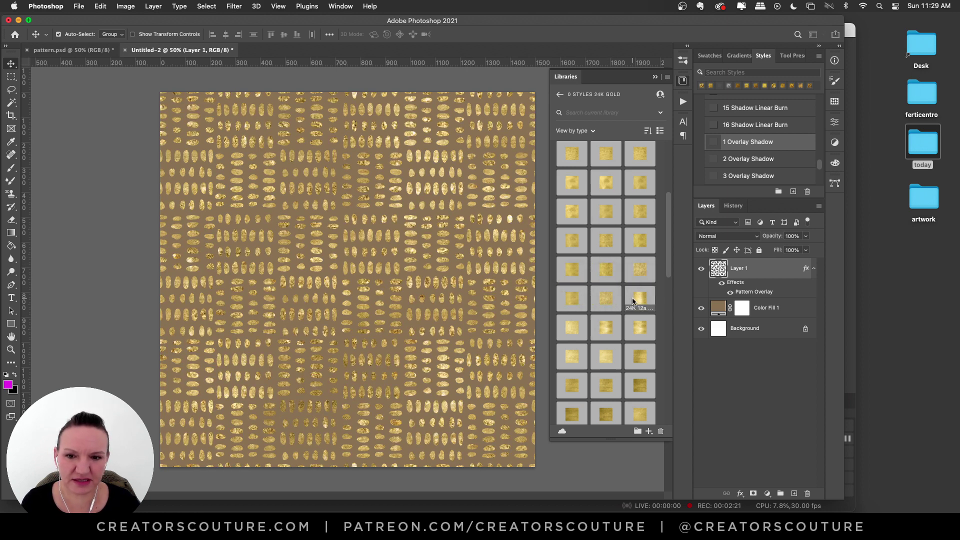
pyautogui.click(574, 333)
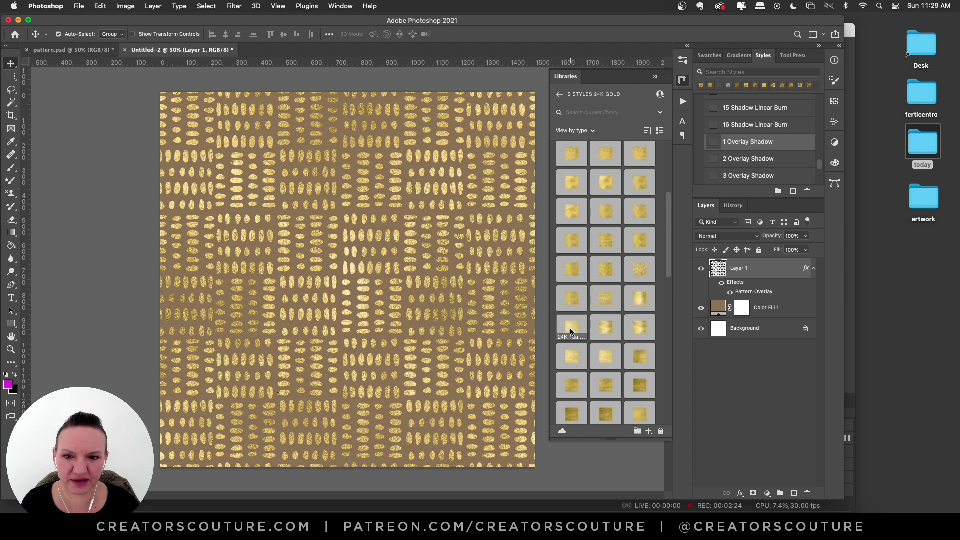
pyautogui.click(639, 300)
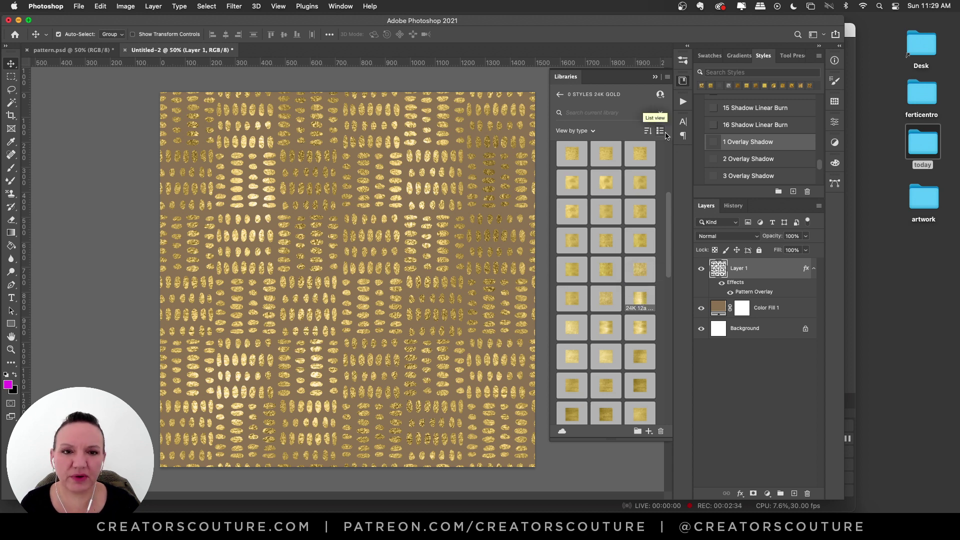
pyautogui.click(683, 82)
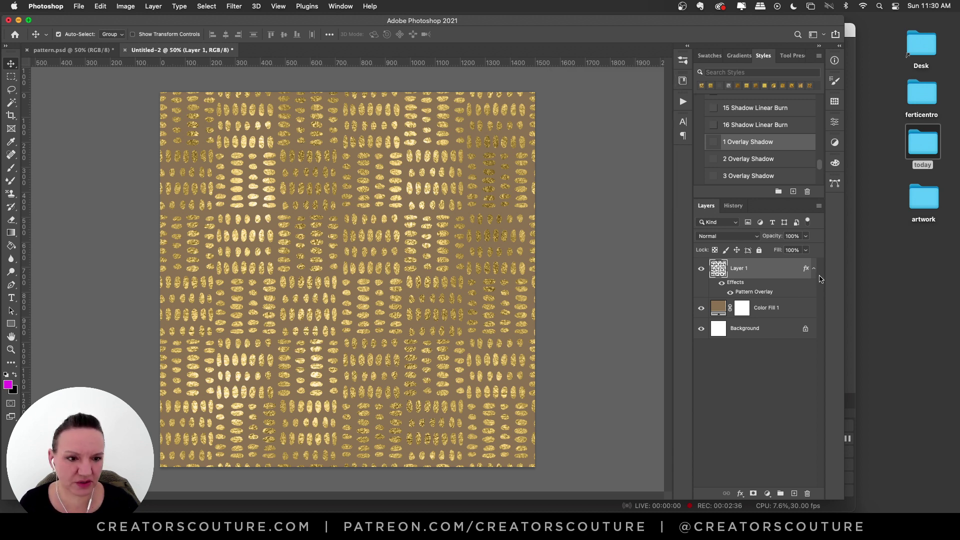
pyautogui.click(813, 269)
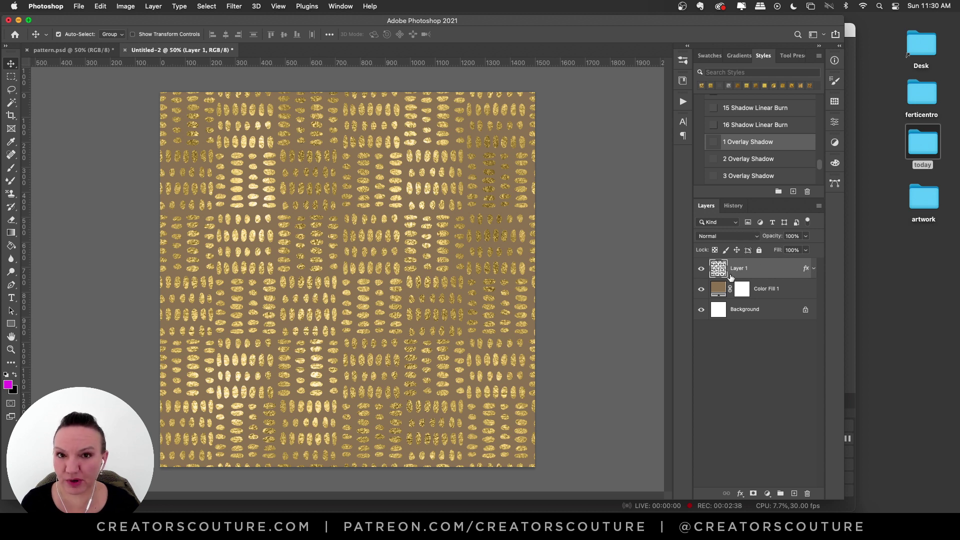
# Step: Add a new layer above Color Fill 1 and set up the Pattern Stamp Tool with the fiber 6 brush
pyautogui.click(764, 284)
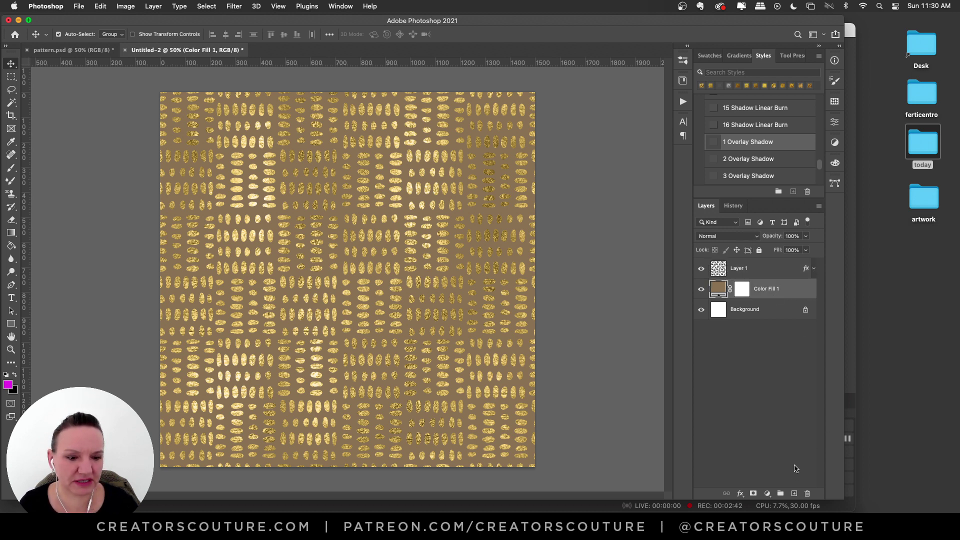
pyautogui.click(795, 494)
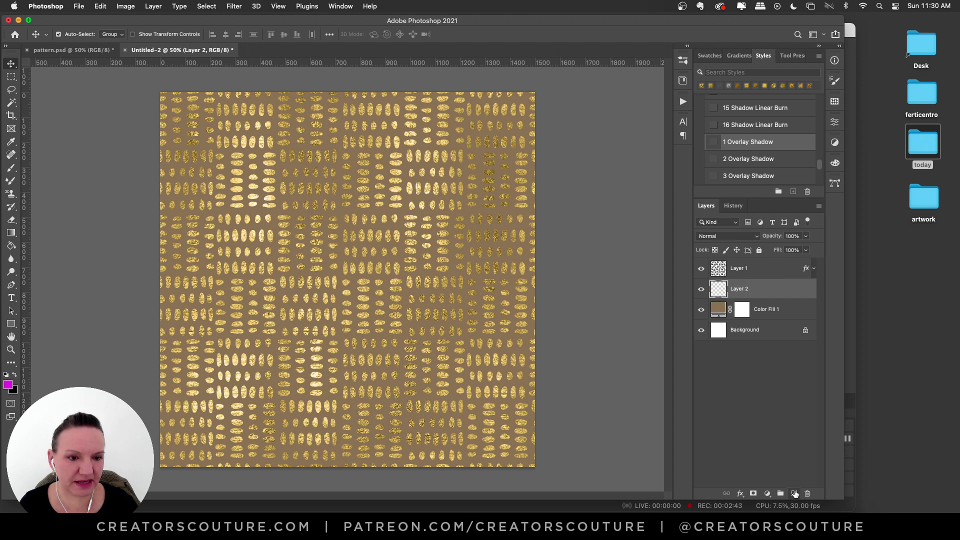
pyautogui.click(682, 61)
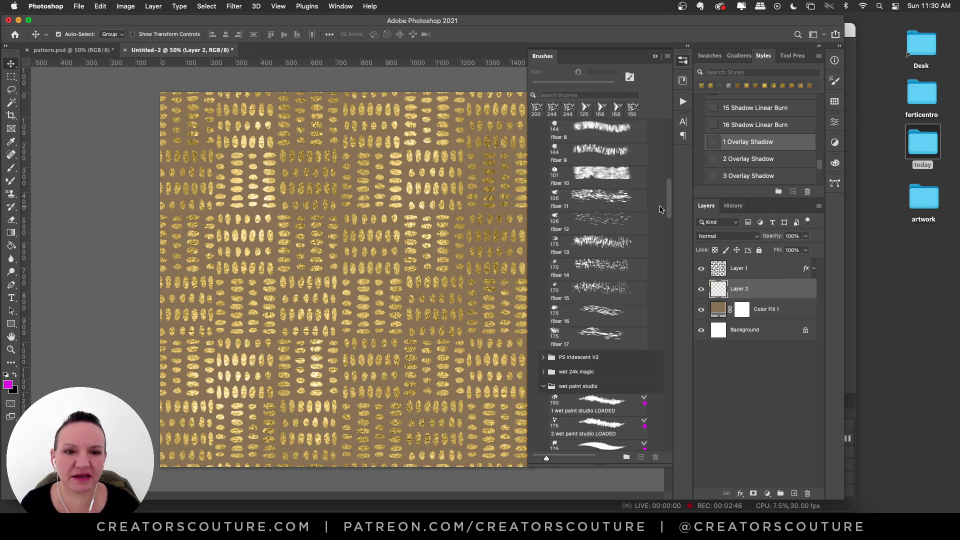
pyautogui.moveTo(670, 207); pyautogui.dragTo(671, 188)
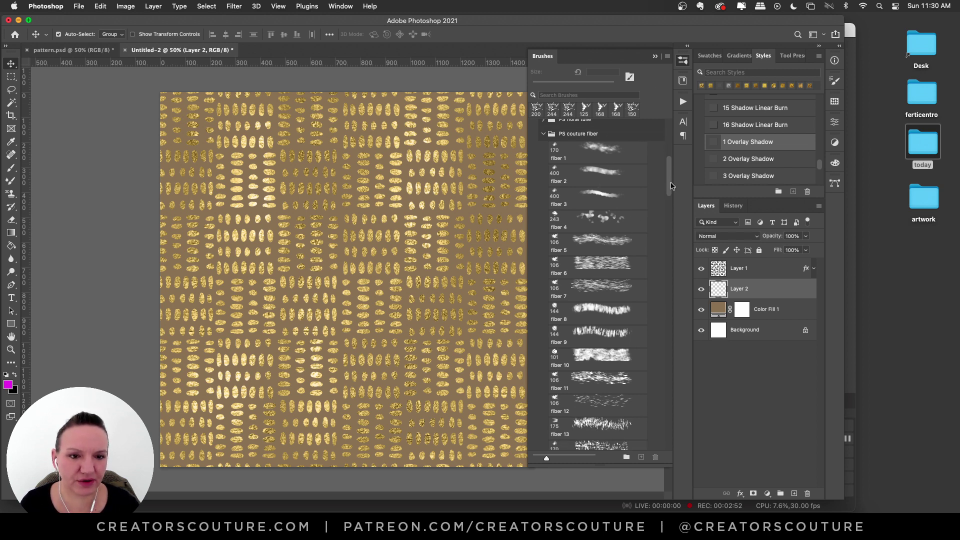
pyautogui.scroll(-1, 671, 186)
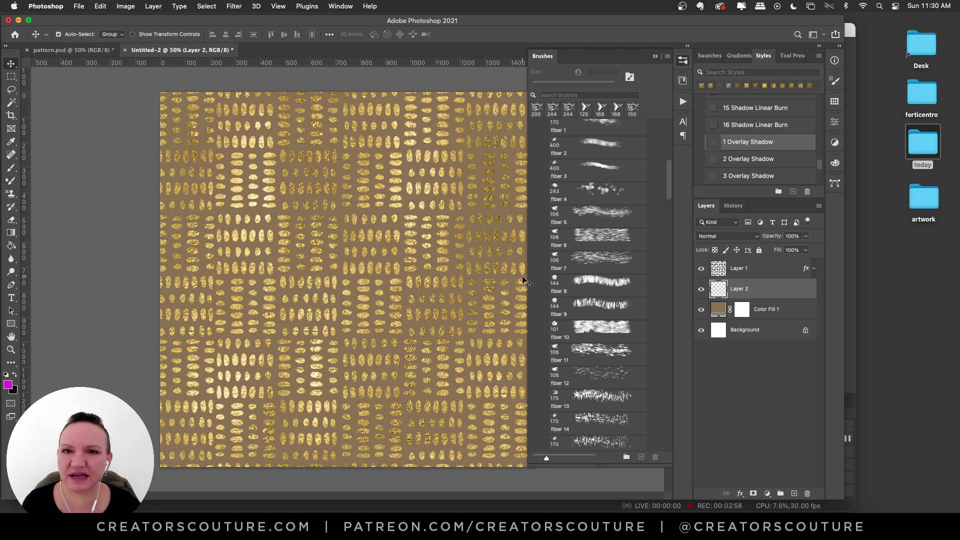
pyautogui.click(11, 193)
pyautogui.click(47, 193)
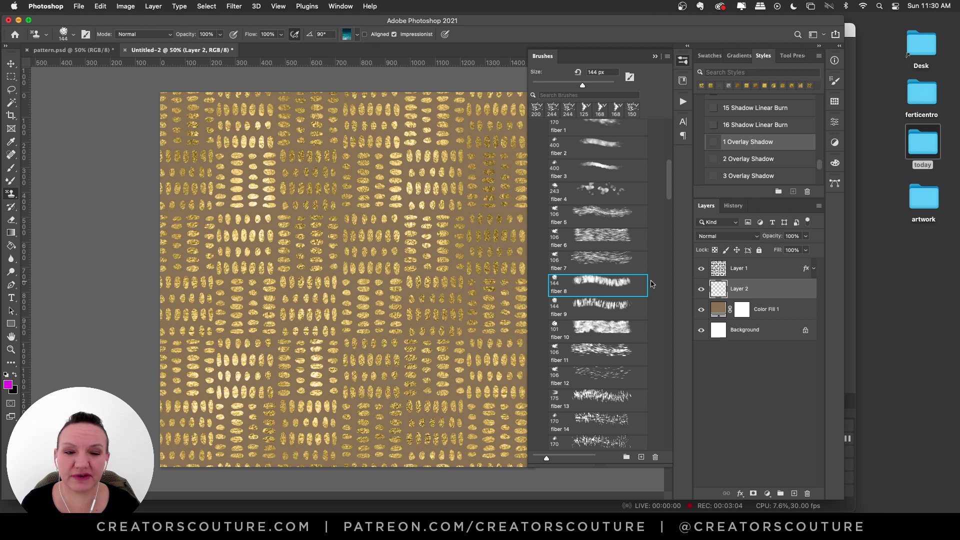
pyautogui.click(586, 241)
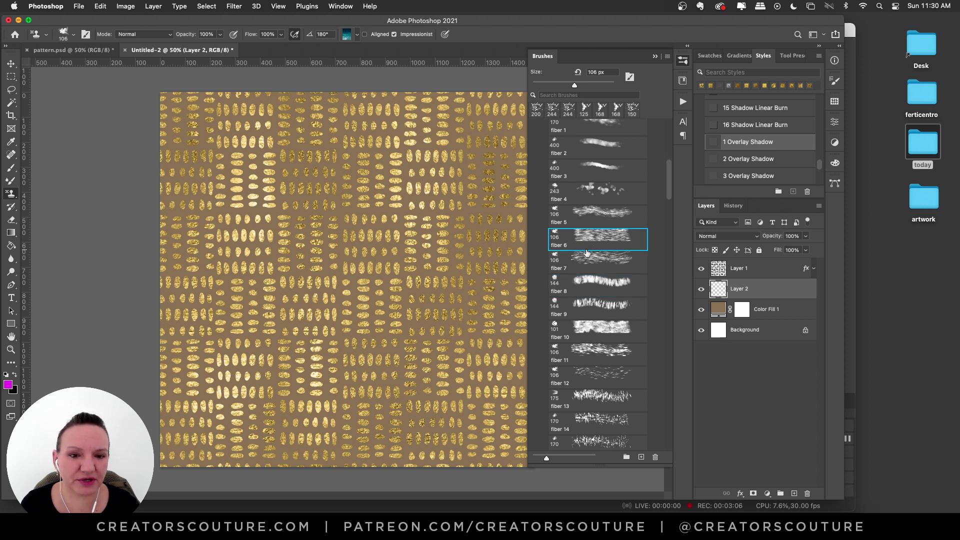
pyautogui.click(683, 61)
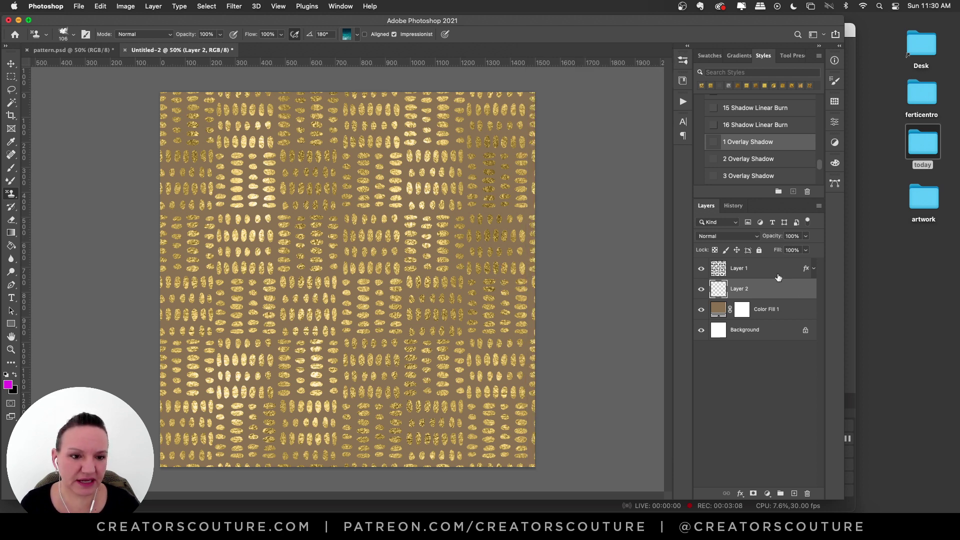
# Step: Add a new layer above Layer 1 and choose the lighter turquoise ocean-water pattern for the Pattern Stamp Tool
pyautogui.click(764, 269)
pyautogui.click(794, 494)
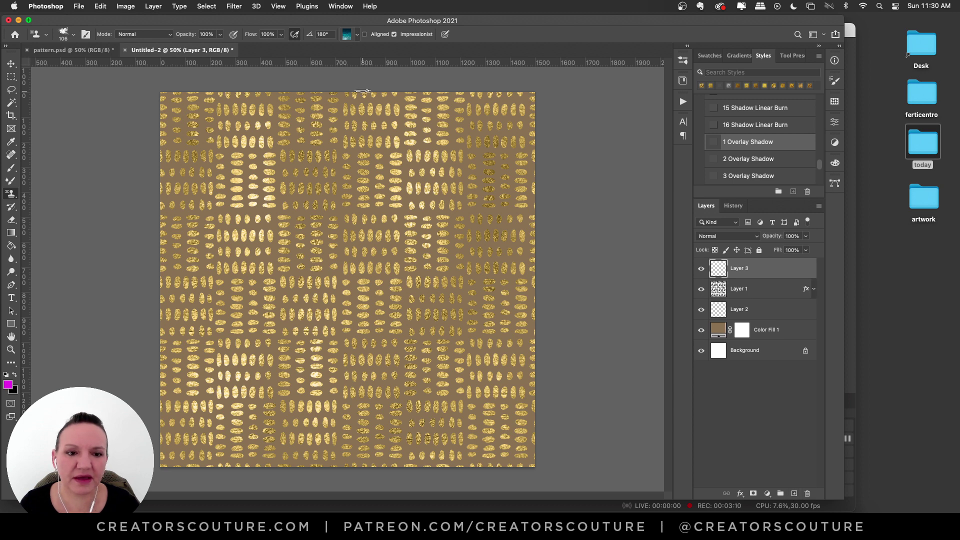
pyautogui.click(346, 39)
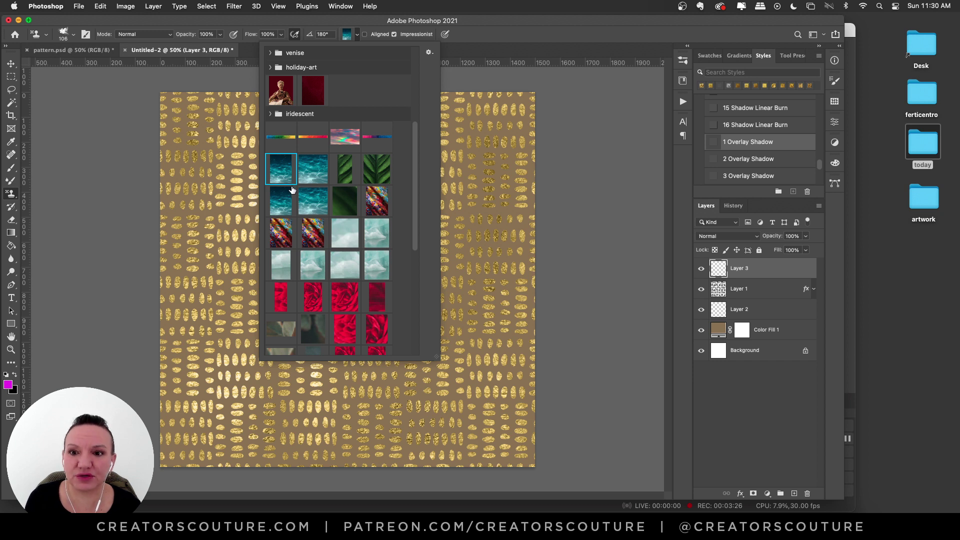
pyautogui.click(310, 185)
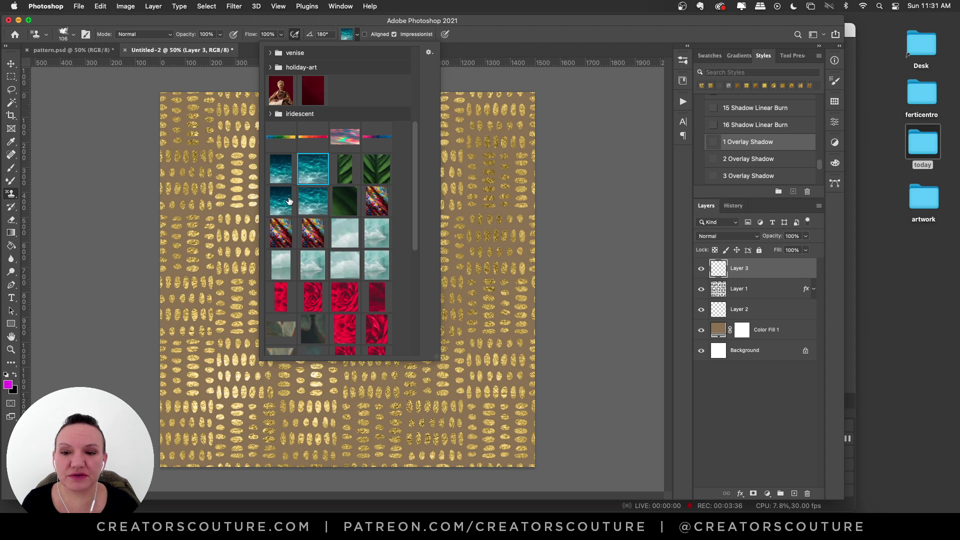
pyautogui.click(347, 35)
pyautogui.click(8, 198)
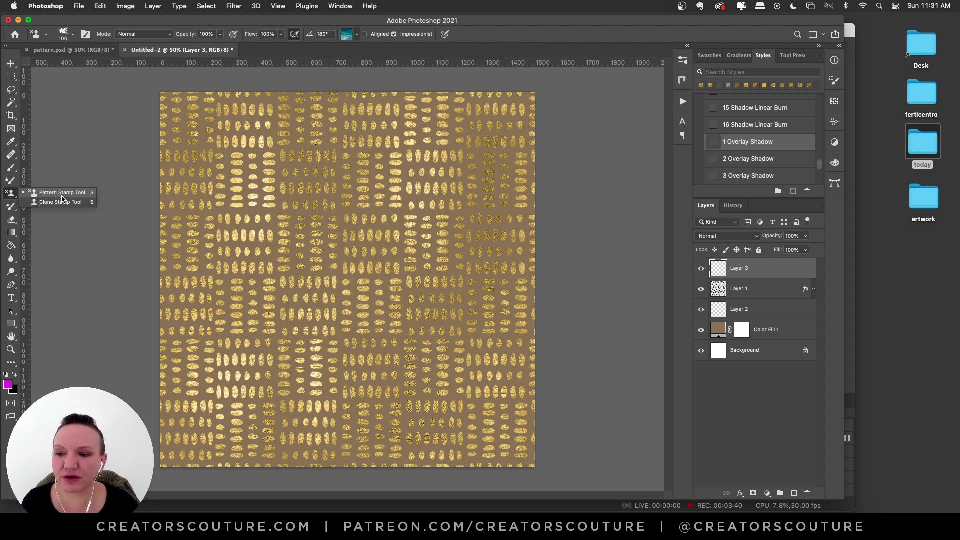
pyautogui.click(61, 195)
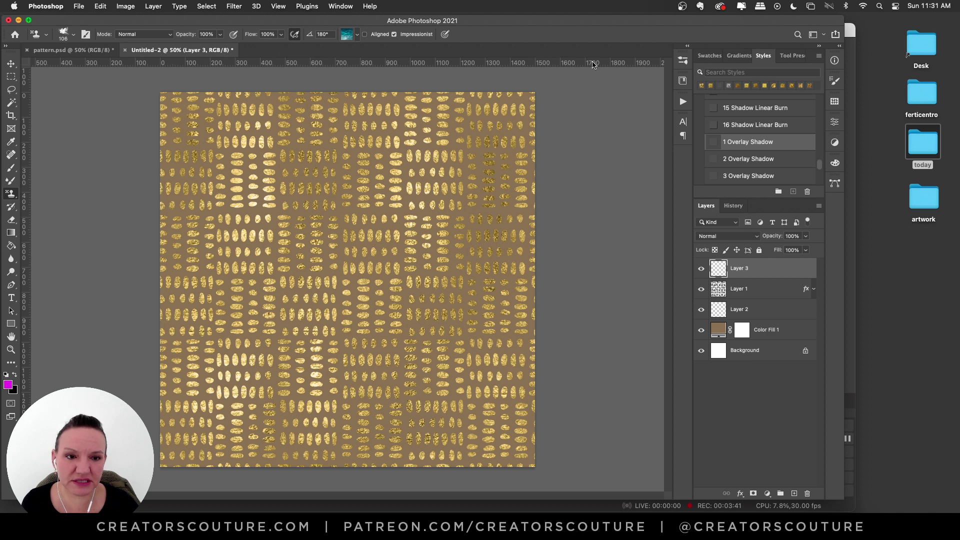
pyautogui.click(348, 36)
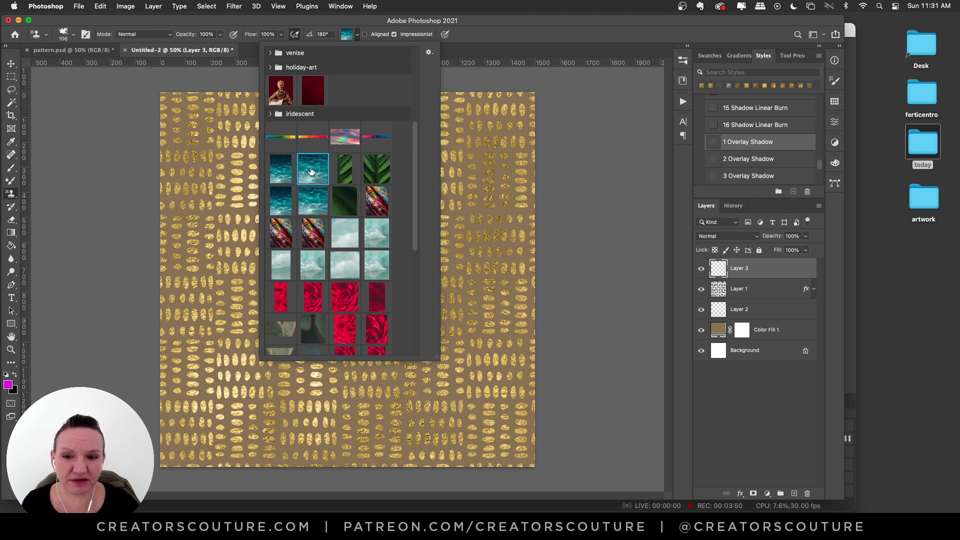
pyautogui.click(347, 38)
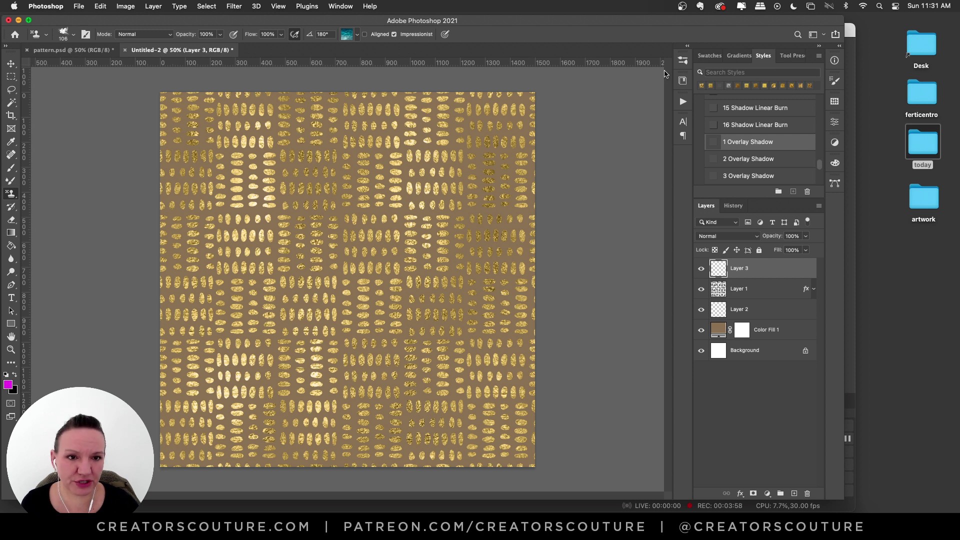
pyautogui.click(682, 59)
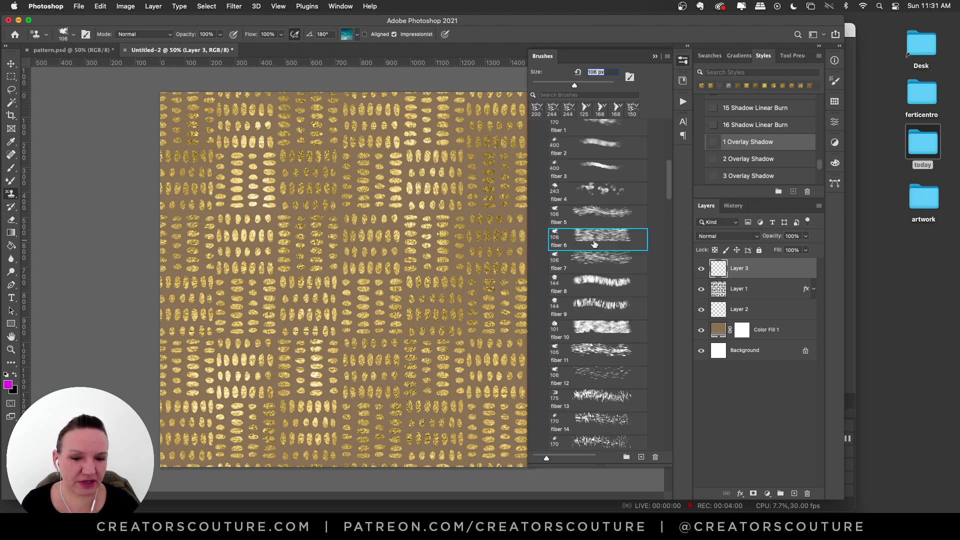
pyautogui.click(682, 60)
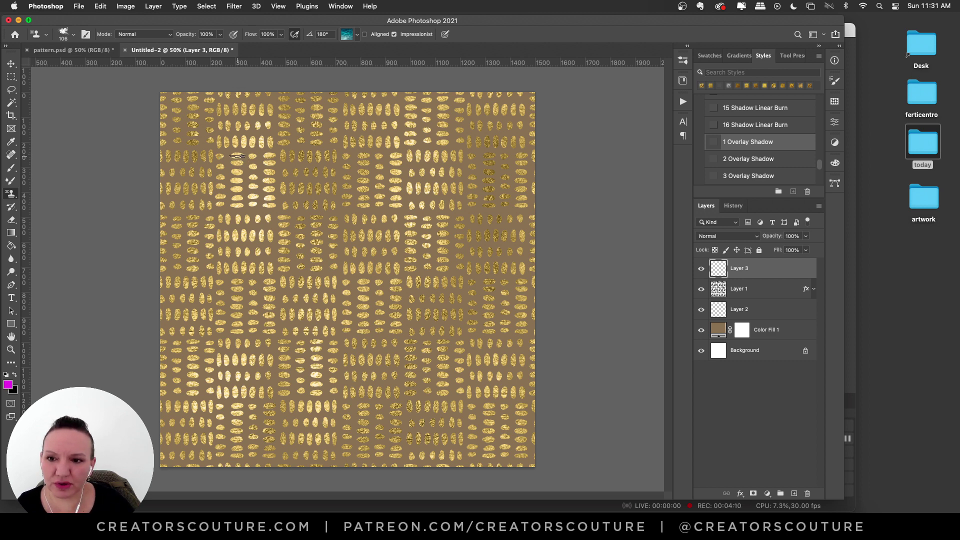
# Step: Paint turquoise strokes over two horizontal-dash squares in the second row on Layer 3 and place that layer beneath the gold pattern
pyautogui.moveTo(240, 153)
pyautogui.mouseDown()
pyautogui.moveTo(240, 212)
pyautogui.moveTo(250, 220)
pyautogui.mouseUp()
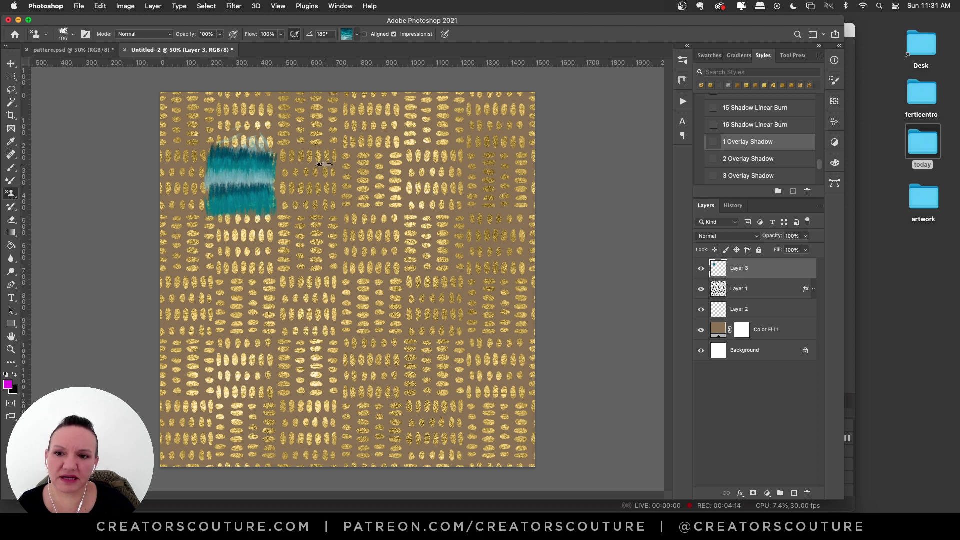
pyautogui.moveTo(371, 150); pyautogui.dragTo(371, 190)
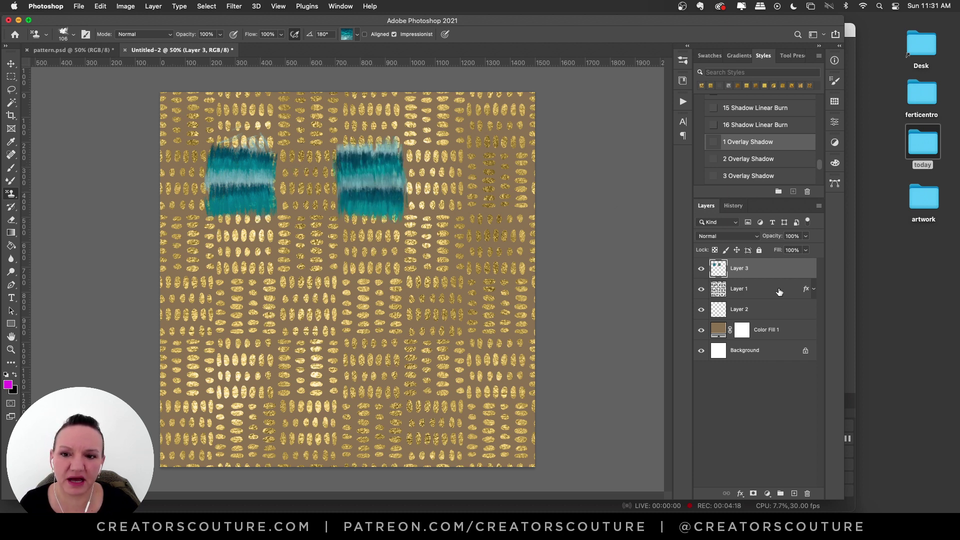
pyautogui.moveTo(750, 270); pyautogui.dragTo(766, 309)
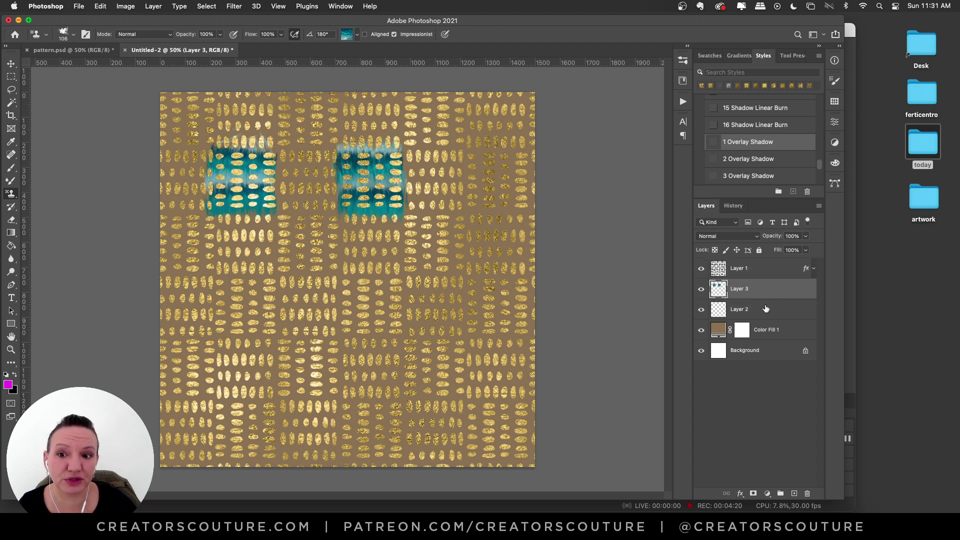
# Step: Paint turquoise strokes over the remaining horizontal-dash squares in all six rows on Layer 3, completing a checkerboard across the canvas
pyautogui.moveTo(297, 92)
pyautogui.mouseDown()
pyautogui.moveTo(310, 108)
pyautogui.moveTo(295, 153)
pyautogui.mouseUp()
pyautogui.moveTo(435, 88); pyautogui.dragTo(439, 138)
pyautogui.moveTo(503, 162)
pyautogui.mouseDown()
pyautogui.moveTo(488, 150)
pyautogui.moveTo(495, 208)
pyautogui.mouseUp()
pyautogui.press('super+z')
pyautogui.moveTo(501, 151); pyautogui.dragTo(502, 205)
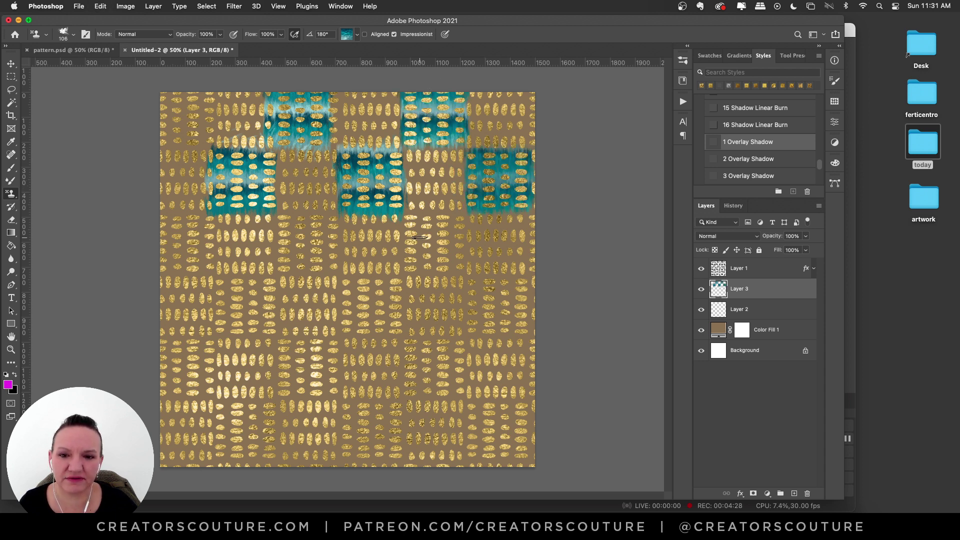
pyautogui.moveTo(430, 220)
pyautogui.mouseDown()
pyautogui.moveTo(428, 257)
pyautogui.moveTo(442, 254)
pyautogui.mouseUp()
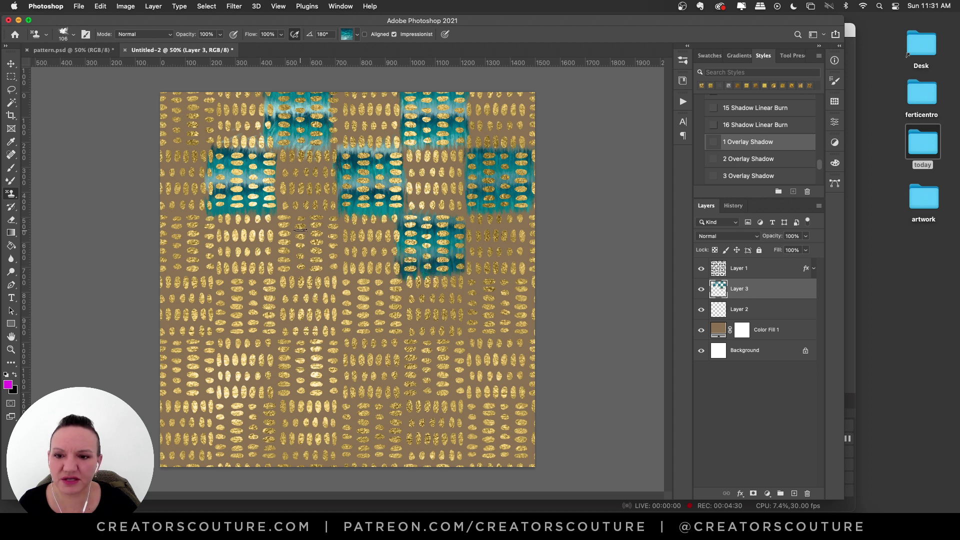
pyautogui.moveTo(300, 225)
pyautogui.mouseDown()
pyautogui.moveTo(301, 261)
pyautogui.moveTo(310, 234)
pyautogui.mouseUp()
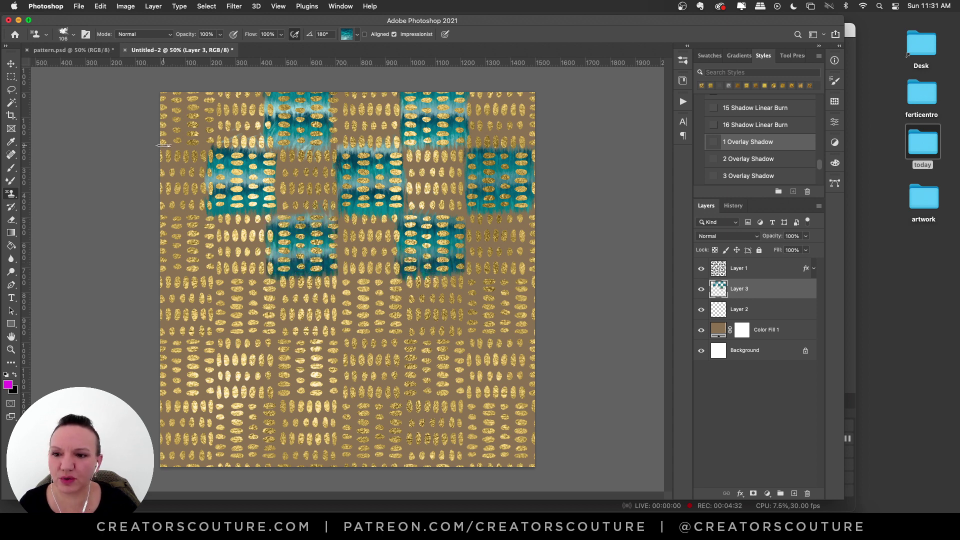
pyautogui.moveTo(171, 108); pyautogui.dragTo(198, 145)
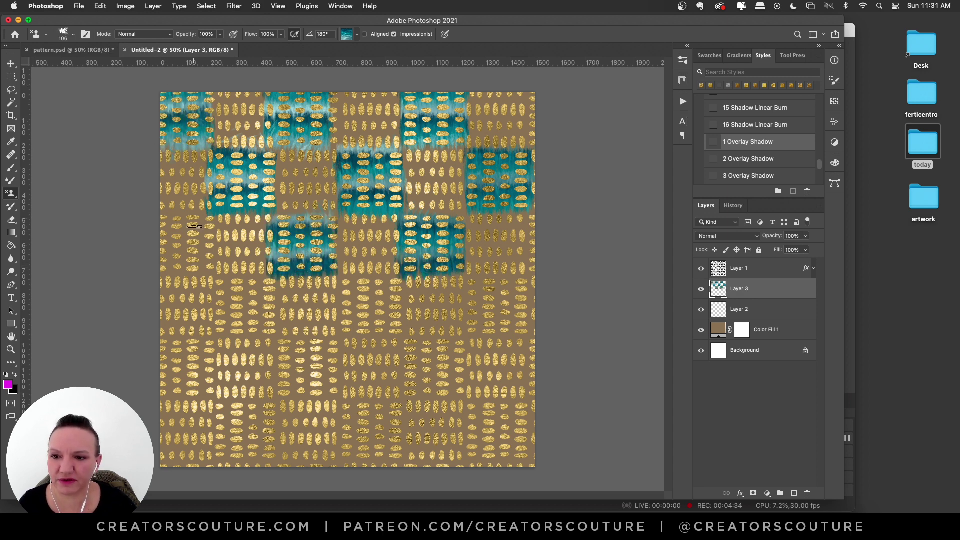
pyautogui.moveTo(185, 220)
pyautogui.mouseDown()
pyautogui.moveTo(182, 272)
pyautogui.moveTo(238, 286)
pyautogui.moveTo(241, 327)
pyautogui.mouseUp()
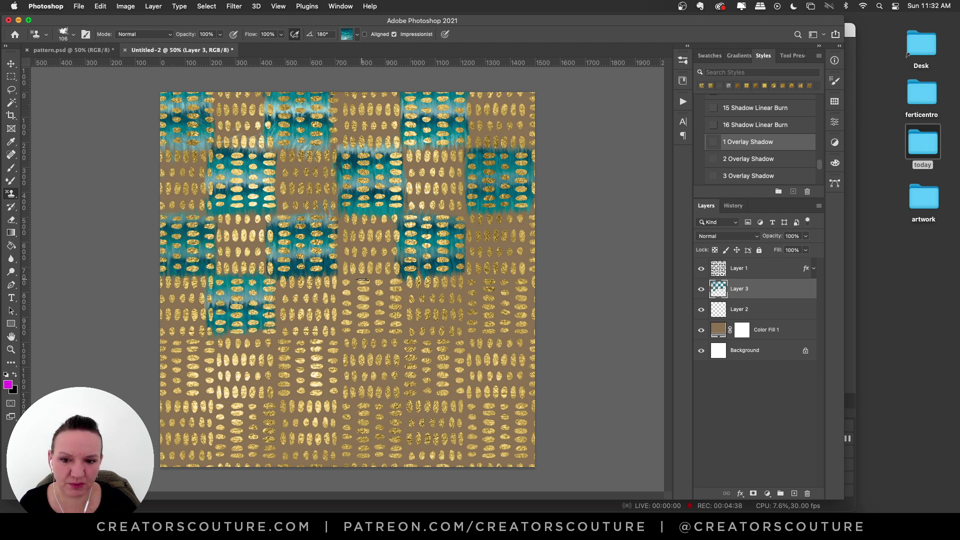
pyautogui.moveTo(362, 281); pyautogui.dragTo(370, 330)
pyautogui.moveTo(490, 279); pyautogui.dragTo(490, 328)
pyautogui.moveTo(420, 341)
pyautogui.mouseDown()
pyautogui.moveTo(424, 398)
pyautogui.moveTo(433, 370)
pyautogui.moveTo(431, 393)
pyautogui.mouseUp()
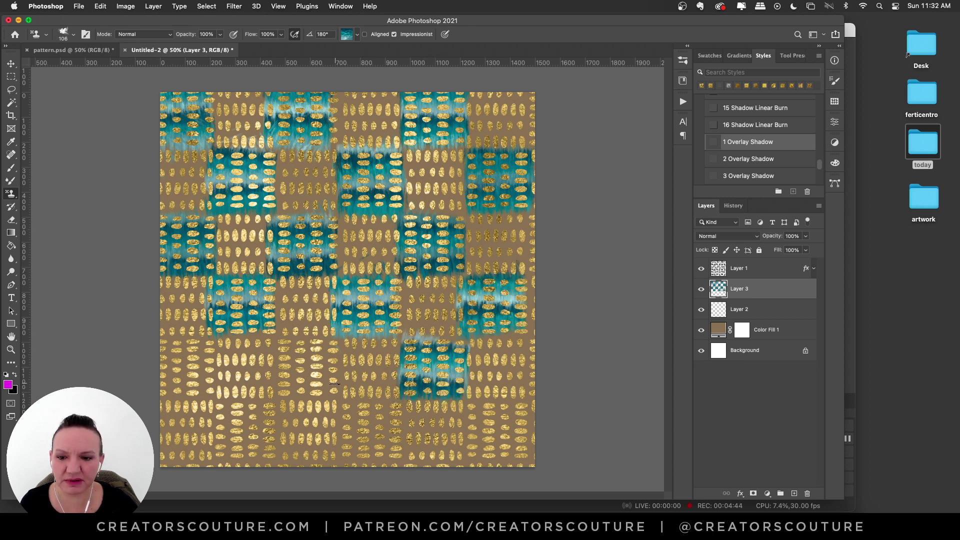
pyautogui.moveTo(302, 344); pyautogui.dragTo(297, 395)
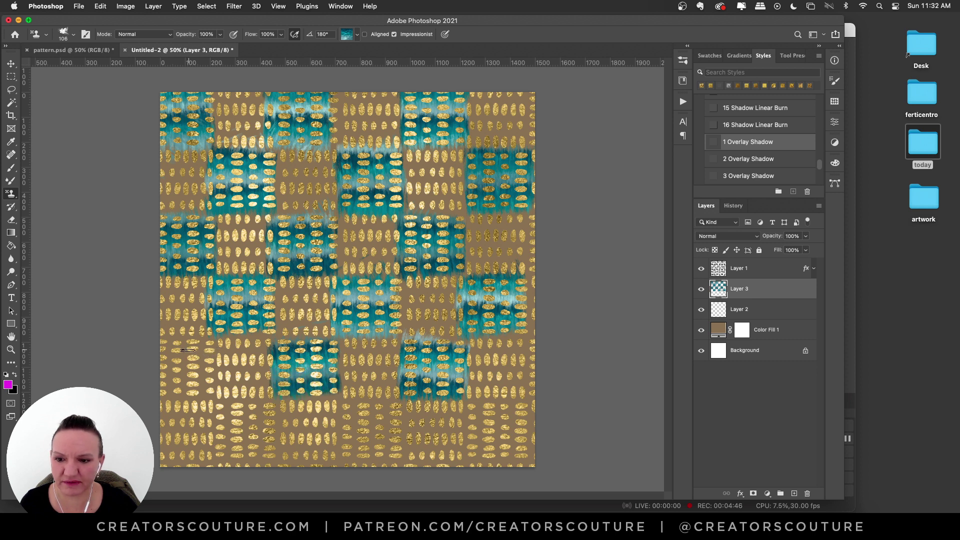
pyautogui.moveTo(176, 341); pyautogui.dragTo(177, 397)
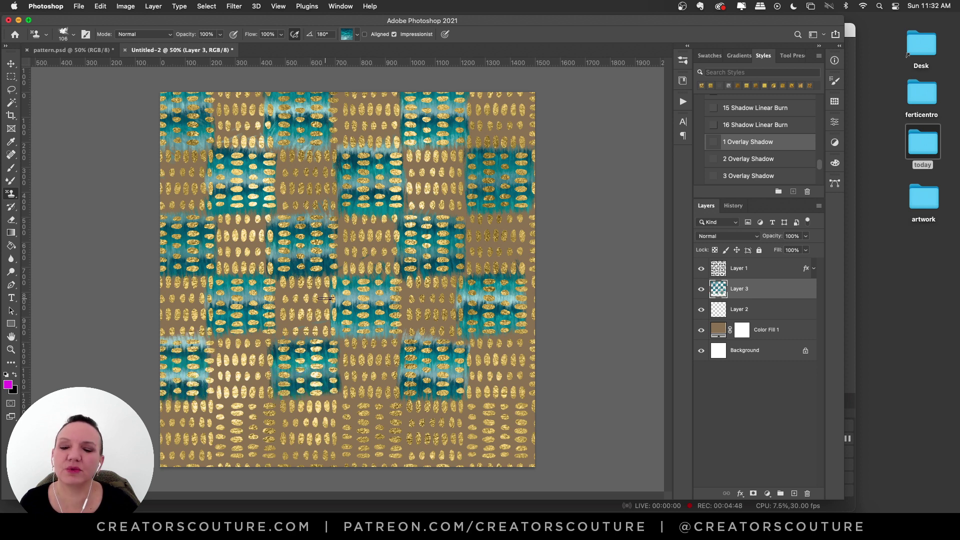
pyautogui.moveTo(367, 406); pyautogui.dragTo(380, 466)
pyautogui.moveTo(495, 403); pyautogui.dragTo(500, 456)
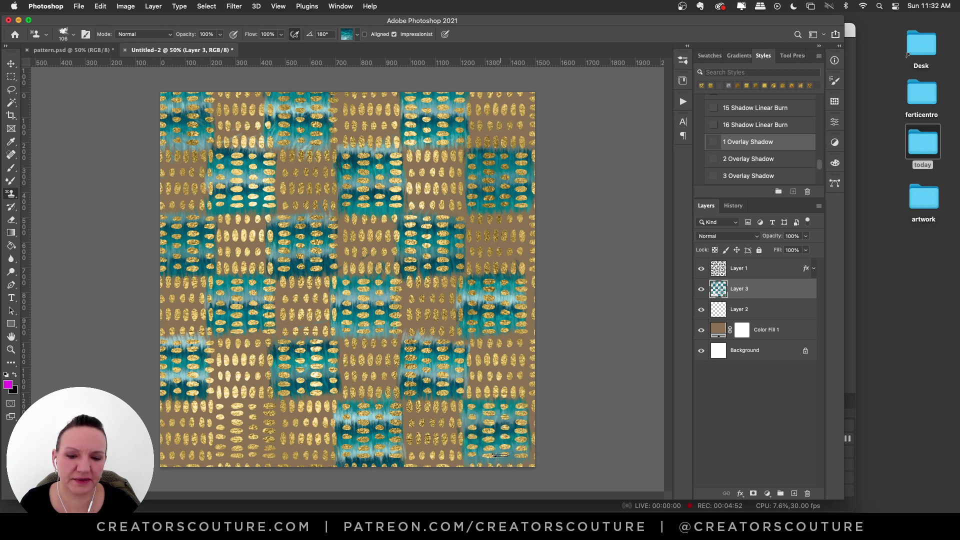
pyautogui.moveTo(238, 403); pyautogui.dragTo(245, 465)
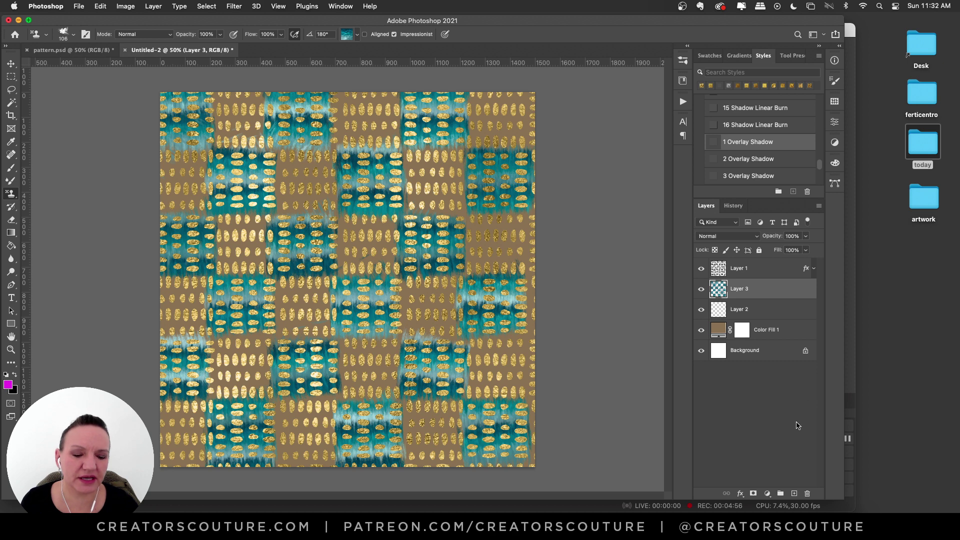
# Step: Add a new layer above Layer 3 and choose the fiber 8 brush for the Pattern Stamp Tool
pyautogui.click(794, 494)
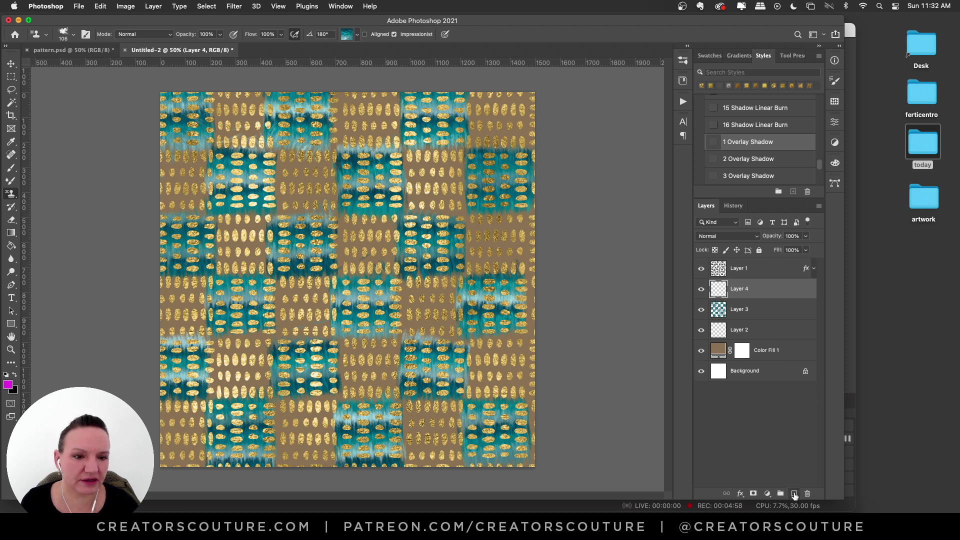
pyautogui.click(683, 79)
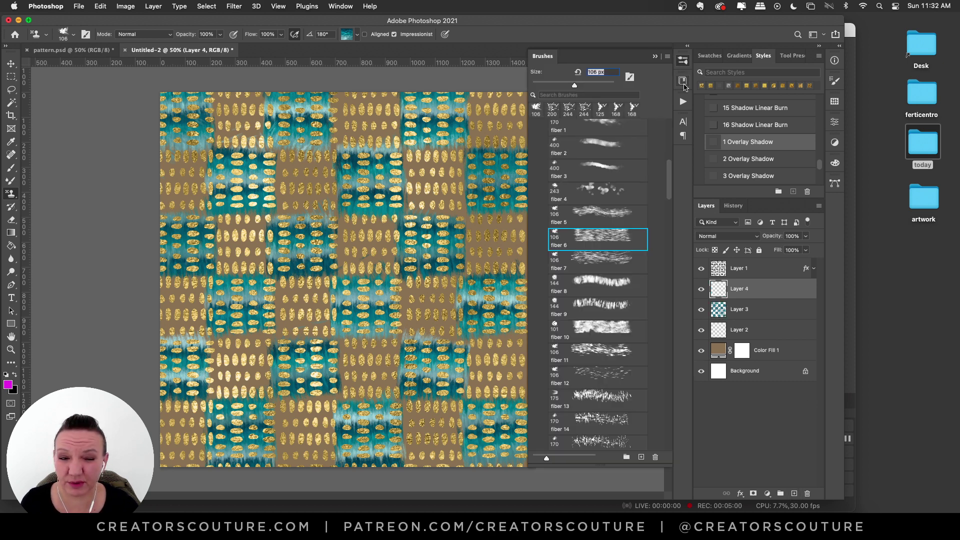
pyautogui.scroll(-3, 670, 200)
pyautogui.scroll(-2, 671, 200)
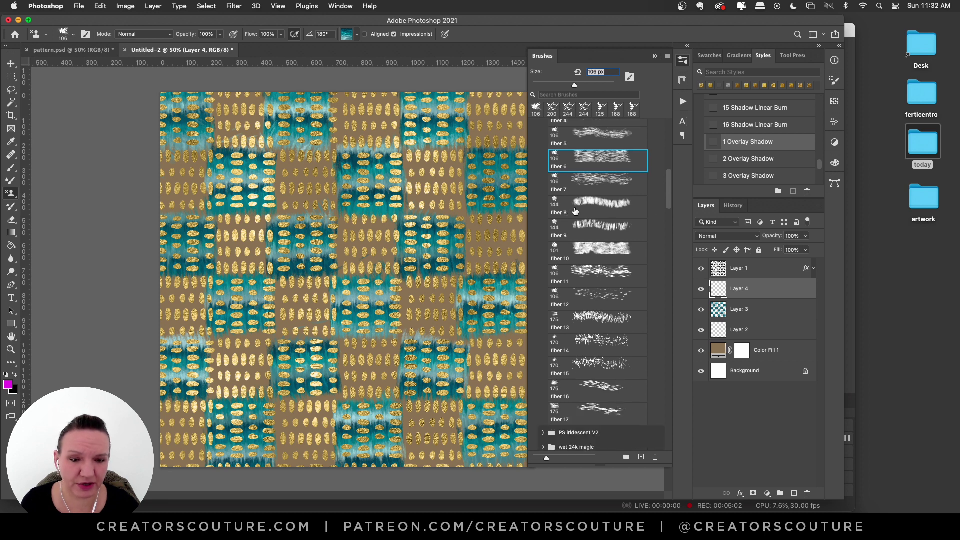
pyautogui.click(600, 206)
pyautogui.click(683, 79)
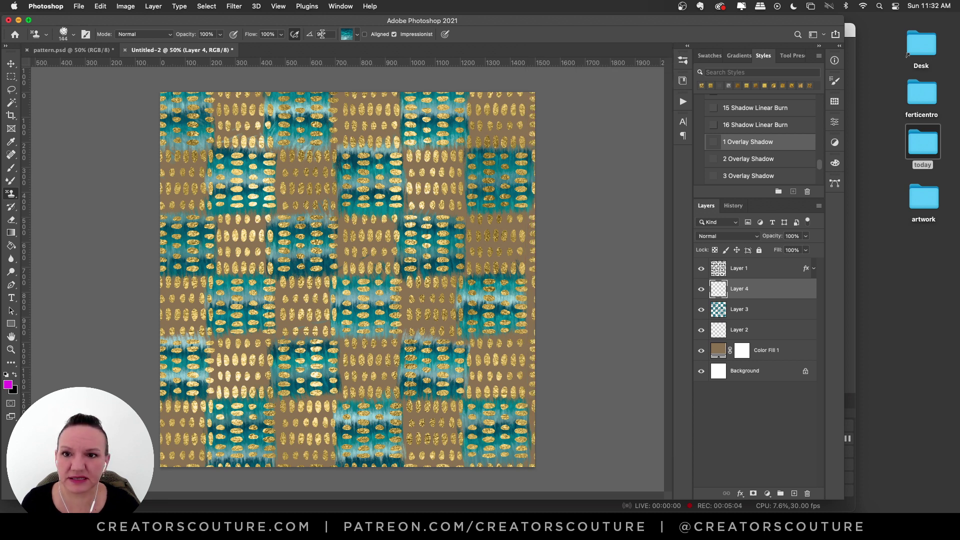
# Step: Expand the nuetral christmas pattern group and choose the peach-and-cream mottled pattern in its second row
pyautogui.click(352, 35)
pyautogui.scroll(5, 415, 188)
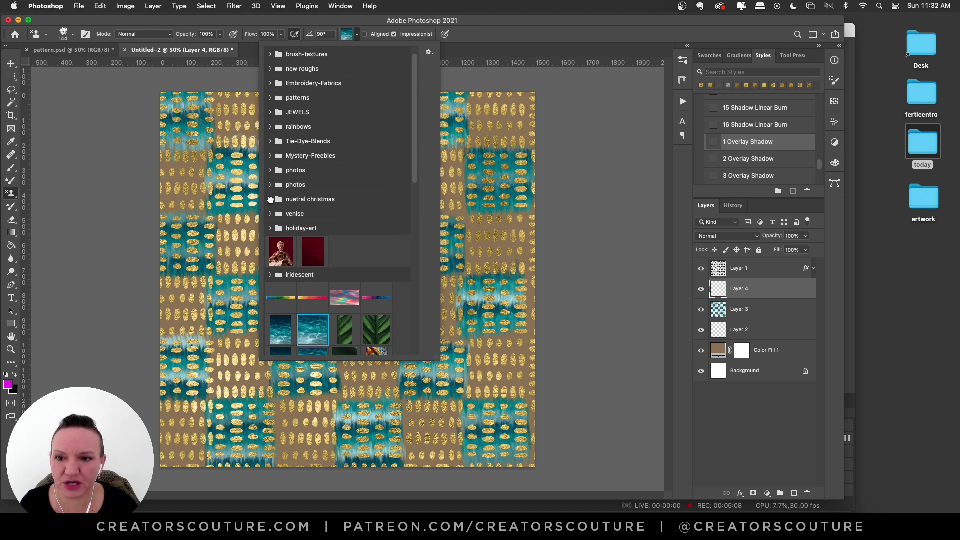
pyautogui.click(271, 200)
pyautogui.scroll(-5, 420, 149)
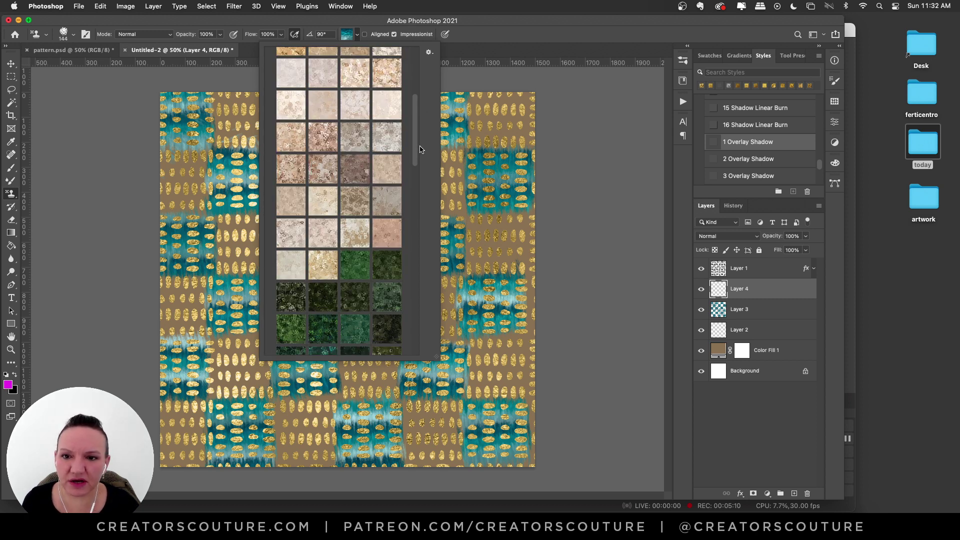
pyautogui.scroll(1, 420, 149)
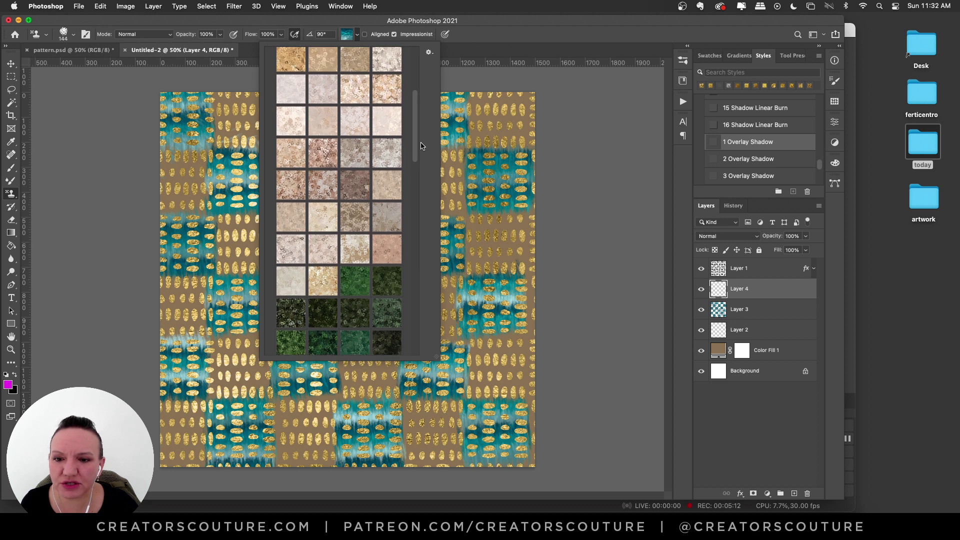
pyautogui.scroll(-1, 421, 146)
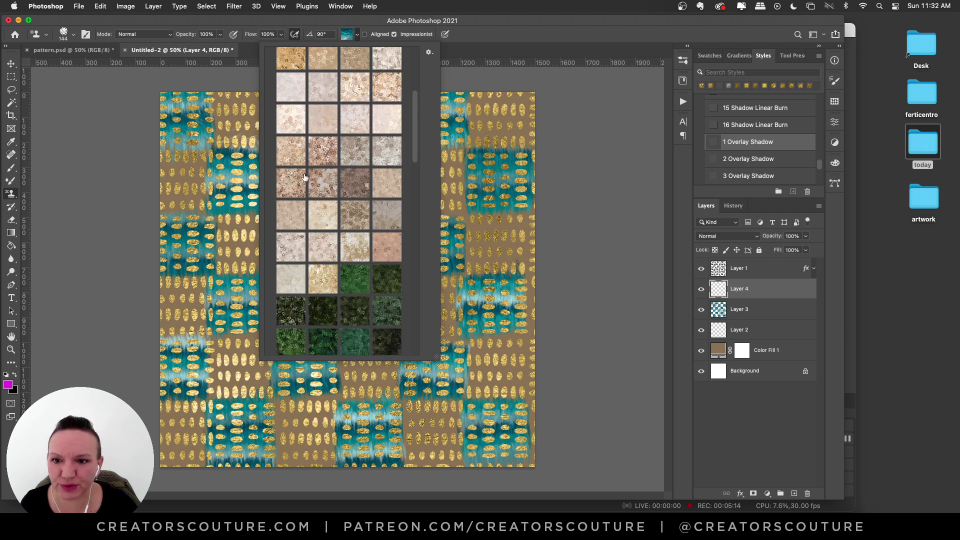
pyautogui.scroll(3, 408, 136)
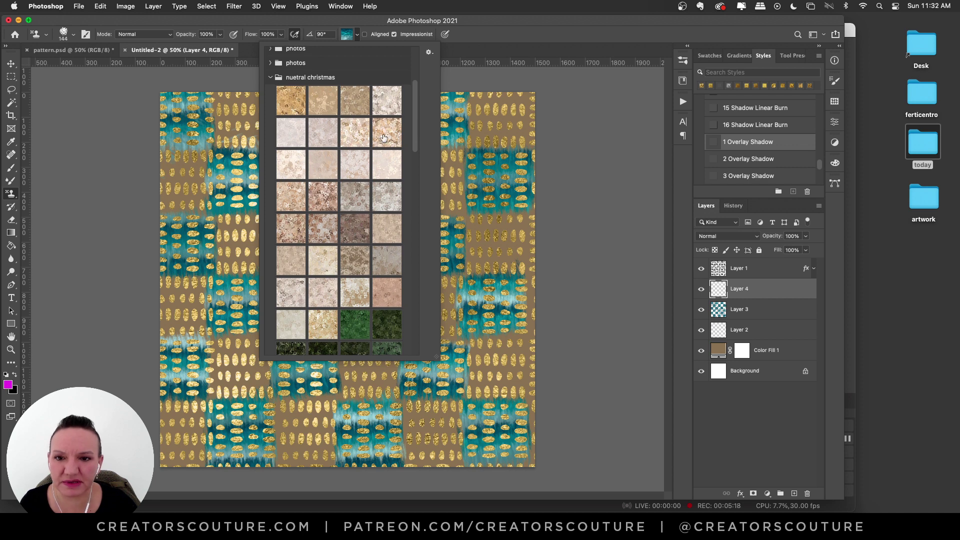
pyautogui.doubleClick(387, 133)
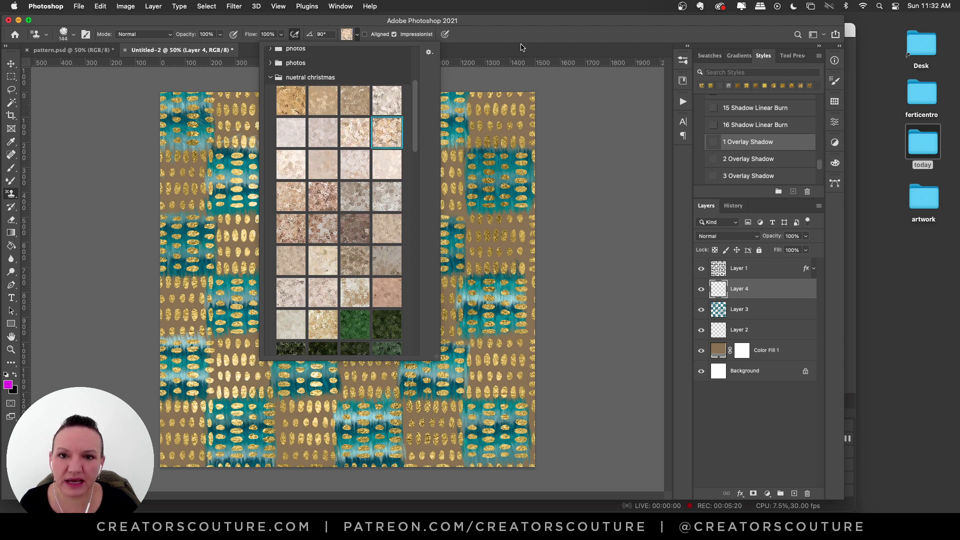
# Step: Try horizontal strokes across the second row on Layer 4 with two different peach mottled patterns, undoing each stroke
pyautogui.moveTo(470, 170); pyautogui.dragTo(250, 187)
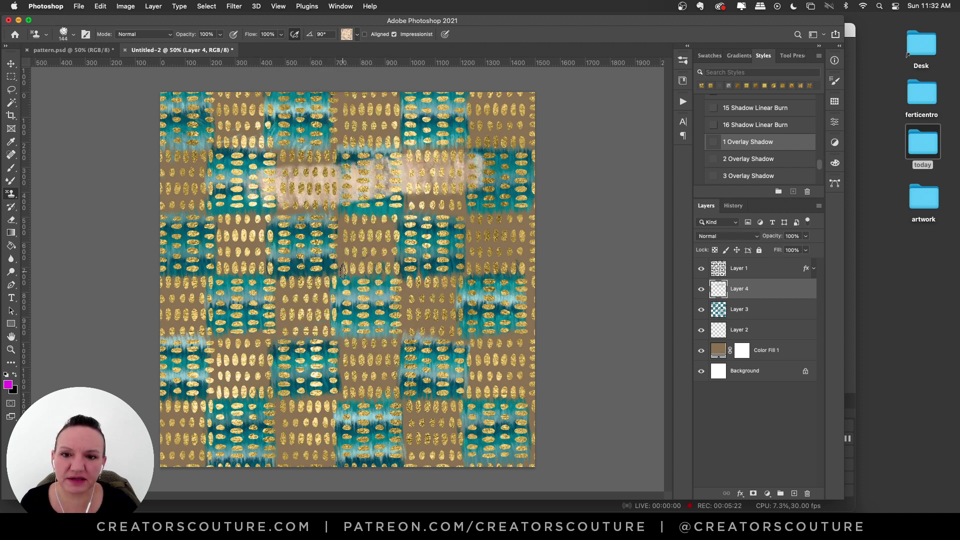
pyautogui.press('super+z')
pyautogui.click(346, 36)
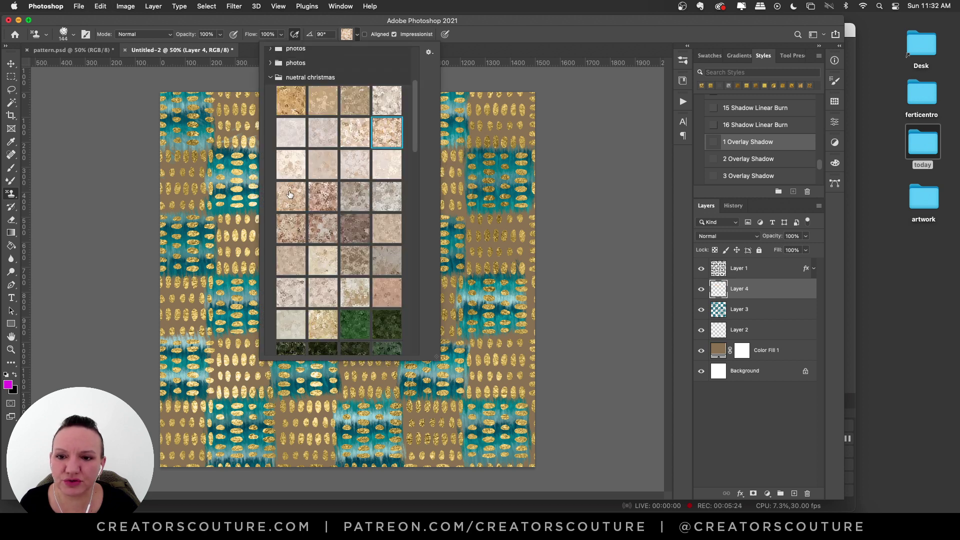
pyautogui.click(290, 197)
pyautogui.moveTo(206, 205); pyautogui.dragTo(375, 209)
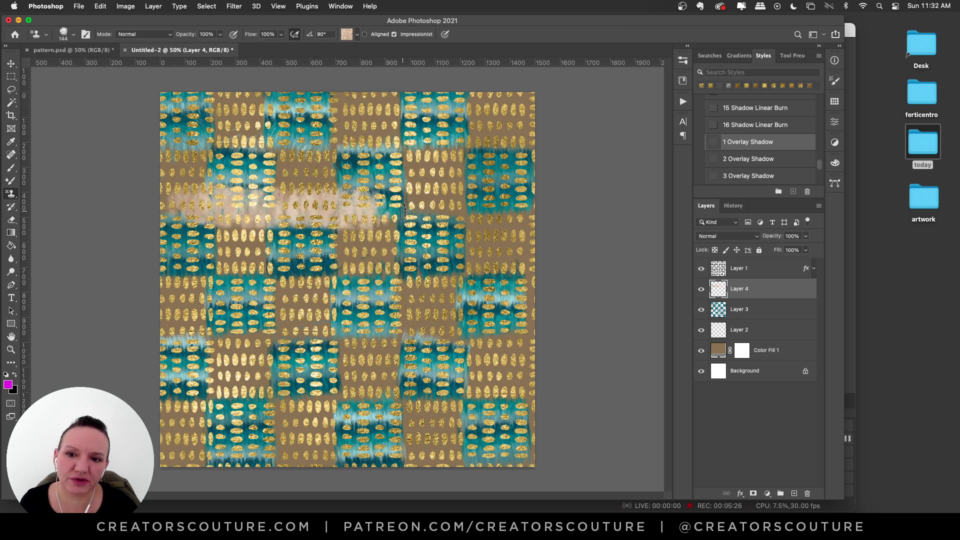
pyautogui.press('super+z')
pyautogui.click(346, 34)
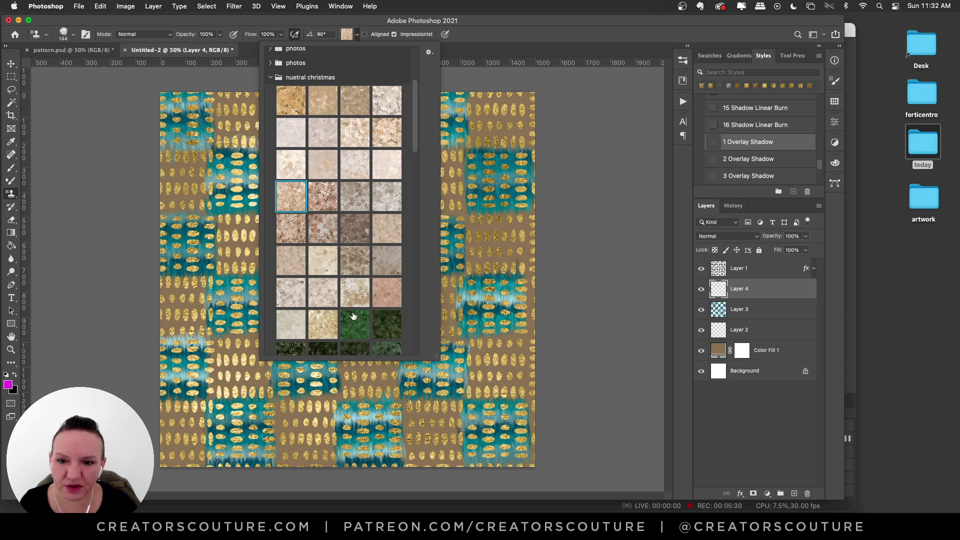
pyautogui.click(387, 133)
pyautogui.moveTo(506, 190); pyautogui.dragTo(305, 200)
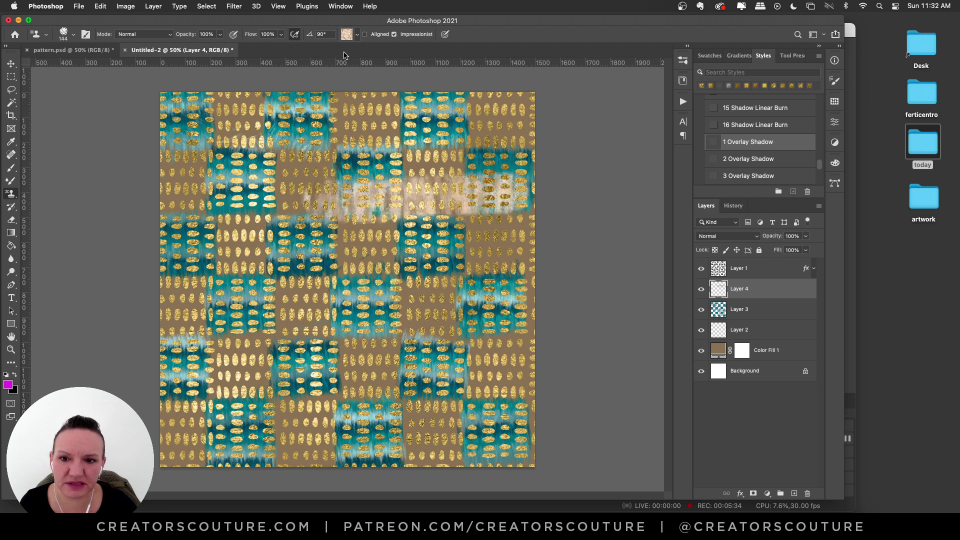
pyautogui.press('super+z')
# Step: Switch to the cream-and-gold mottled pattern and test horizontal strokes across the second and third rows on Layer 4, undoing them
pyautogui.click(347, 34)
pyautogui.click(377, 295)
pyautogui.moveTo(180, 270); pyautogui.dragTo(347, 280)
pyautogui.press('super+z')
pyautogui.moveTo(215, 196); pyautogui.dragTo(468, 195)
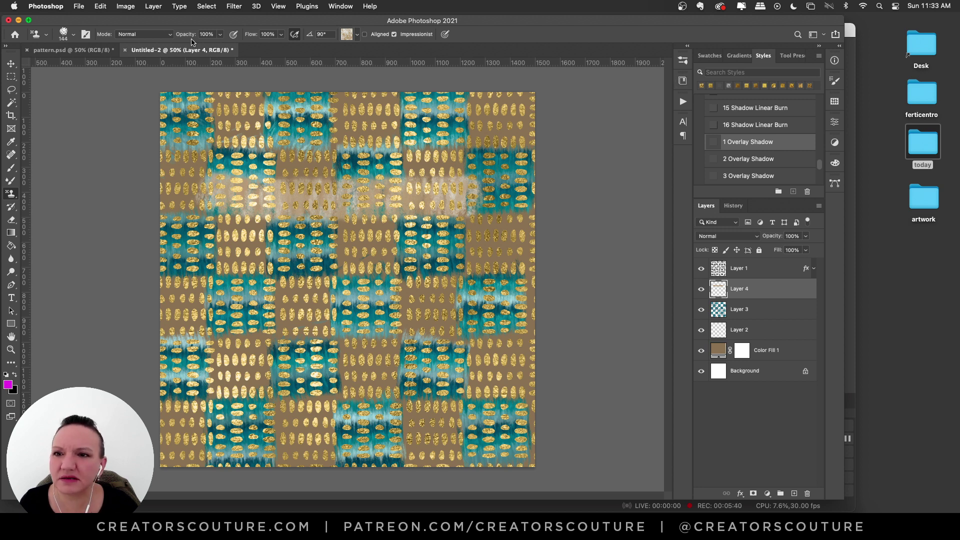
pyautogui.press('super+z')
# Step: Reselect the fiber 8 brush, try a cream-and-gold stroke along the seam between the first and second rows, and undo it
pyautogui.click(683, 60)
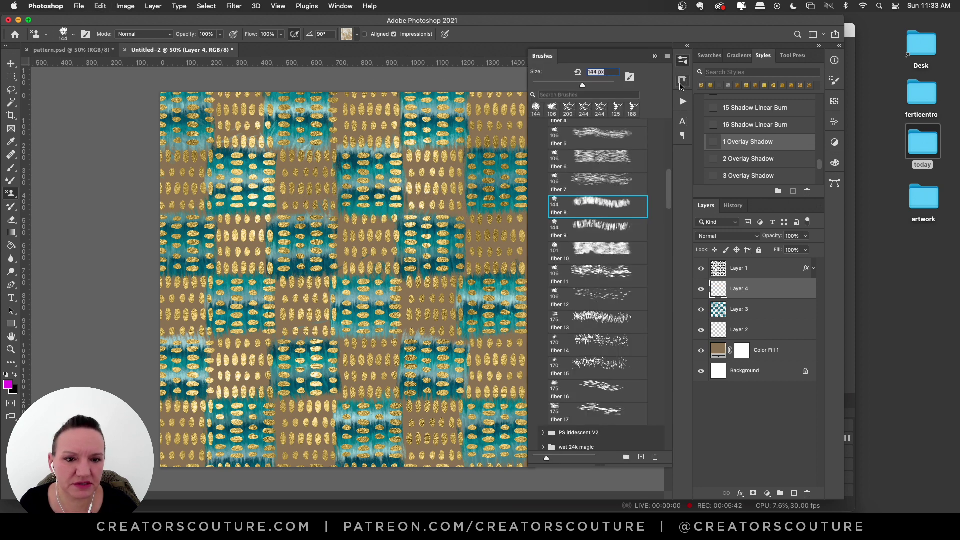
pyautogui.click(606, 225)
pyautogui.click(600, 210)
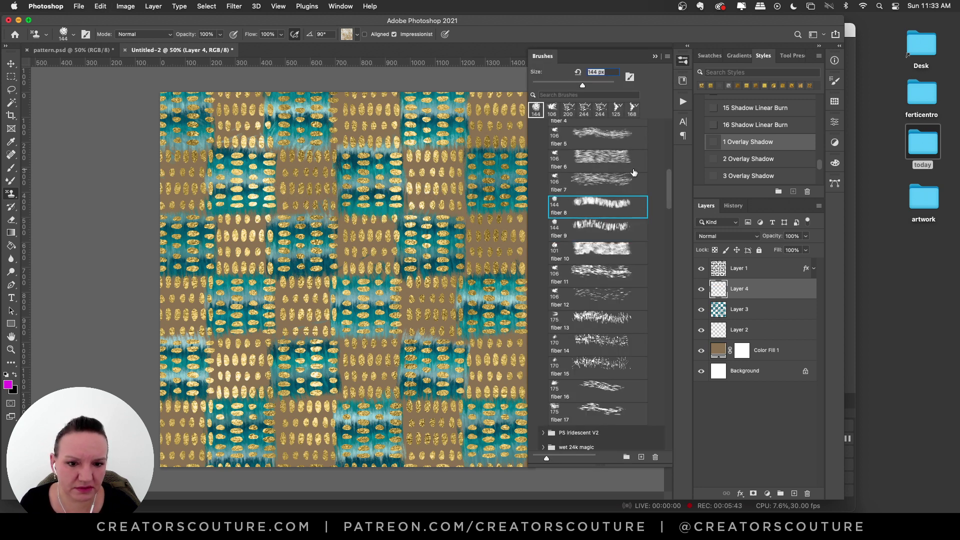
pyautogui.click(680, 66)
pyautogui.moveTo(163, 150)
pyautogui.mouseDown()
pyautogui.moveTo(367, 147)
pyautogui.moveTo(585, 182)
pyautogui.mouseUp()
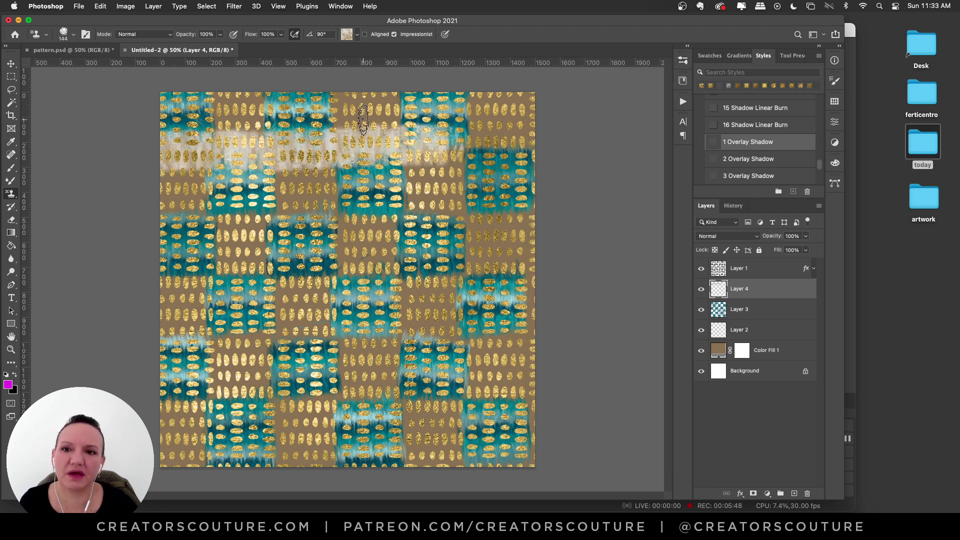
pyautogui.hotkey('ctrl', 'z')
# Step: Try full-width cream-and-gold bands along the seams below the first and second rows on Layer 4, then undo both
pyautogui.click(346, 35)
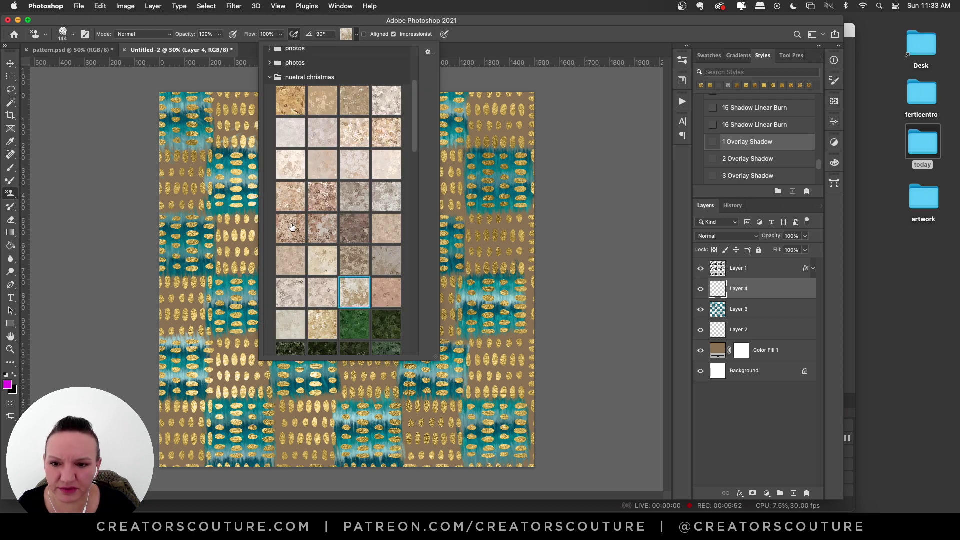
pyautogui.click(422, 23)
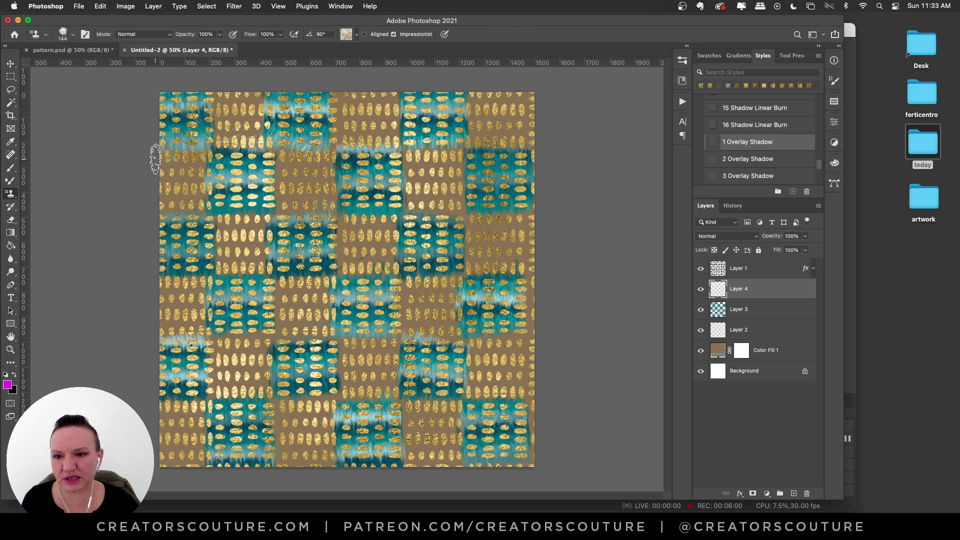
pyautogui.moveTo(141, 150)
pyautogui.mouseDown()
pyautogui.moveTo(262, 139)
pyautogui.moveTo(617, 164)
pyautogui.mouseUp()
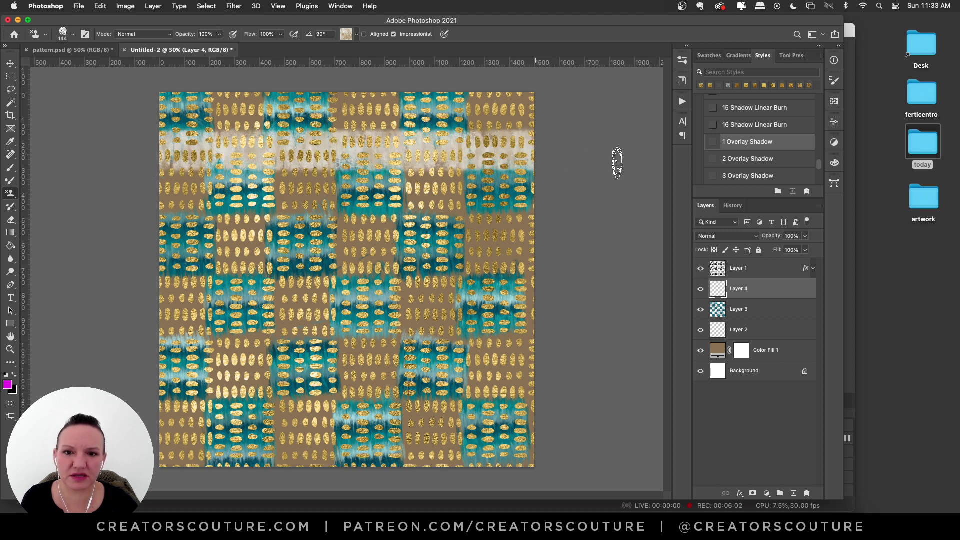
pyautogui.moveTo(742, 293); pyautogui.dragTo(753, 265)
pyautogui.press('super+z')
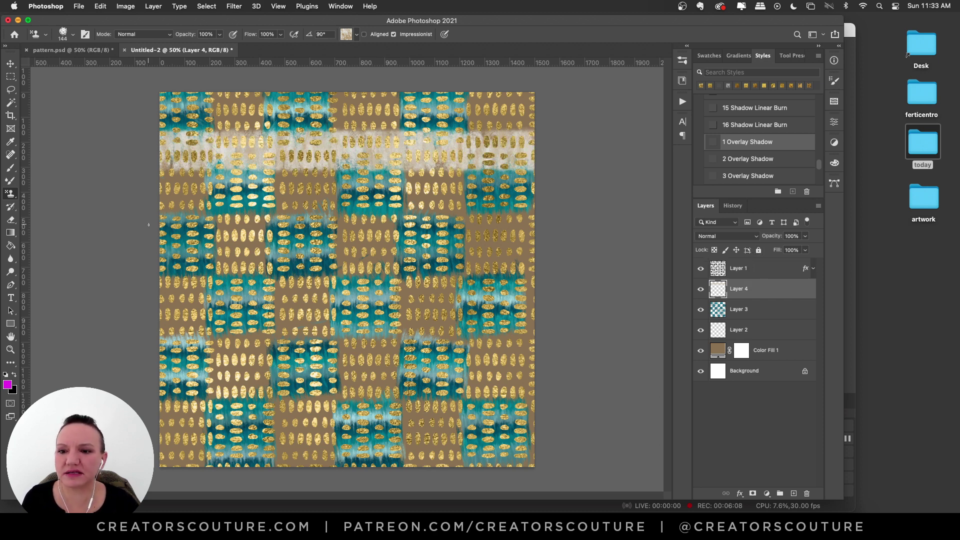
pyautogui.moveTo(149, 225); pyautogui.dragTo(592, 232)
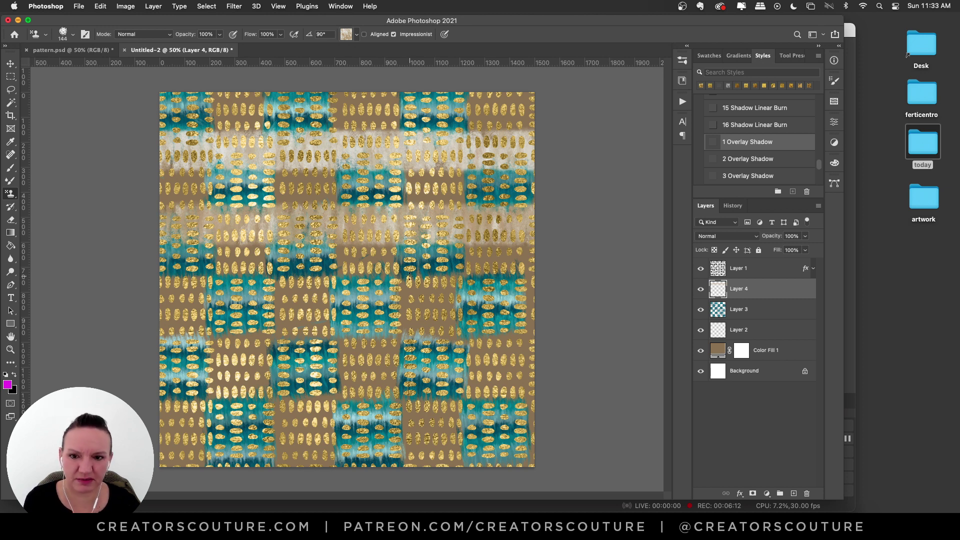
pyautogui.press('super+z')
pyautogui.press('super+z')
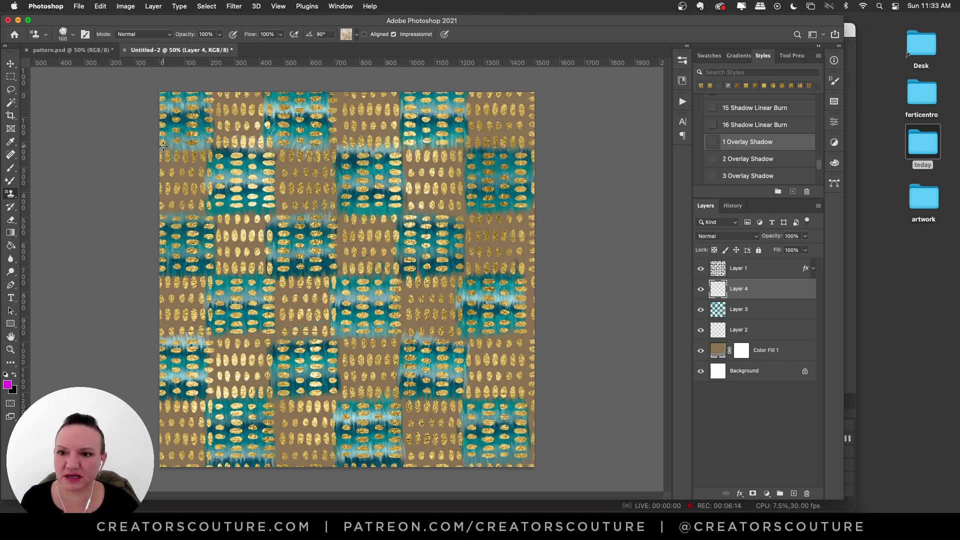
# Step: Paint five full-width cream-and-gold horizontal bands on Layer 4, near the lower edges of the first five checkerboard rows
pyautogui.moveTo(150, 150); pyautogui.dragTo(575, 159)
pyautogui.press('super+z')
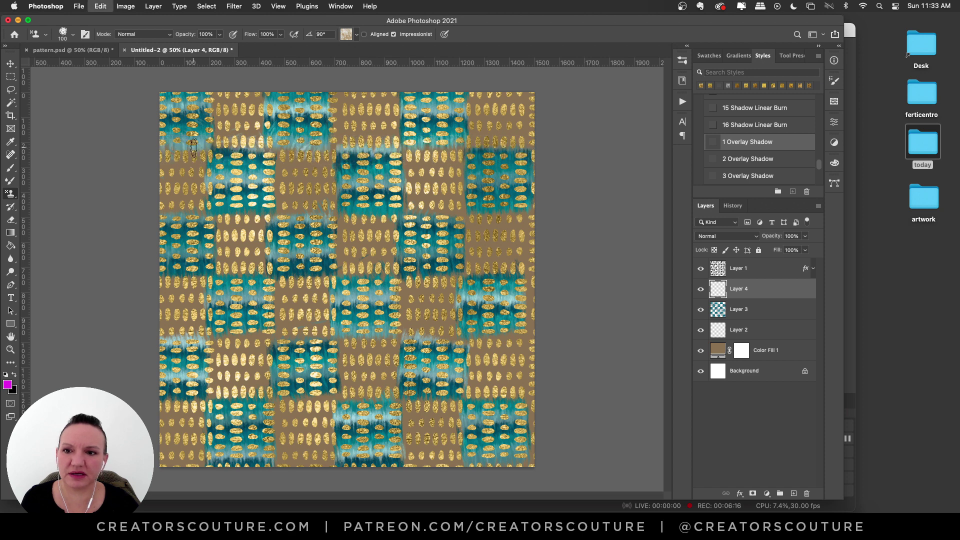
pyautogui.moveTo(142, 138); pyautogui.dragTo(619, 150)
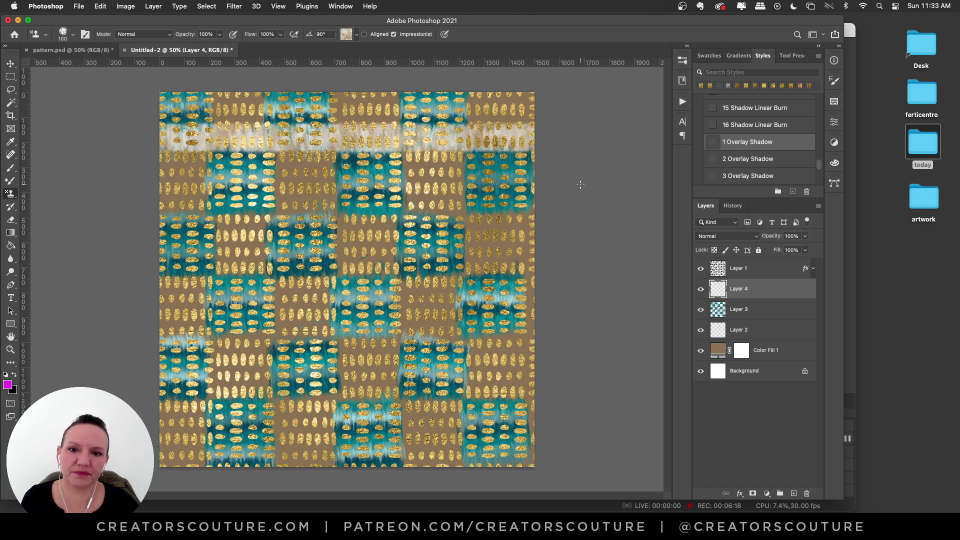
pyautogui.moveTo(551, 207)
pyautogui.mouseDown()
pyautogui.moveTo(239, 208)
pyautogui.moveTo(100, 222)
pyautogui.mouseUp()
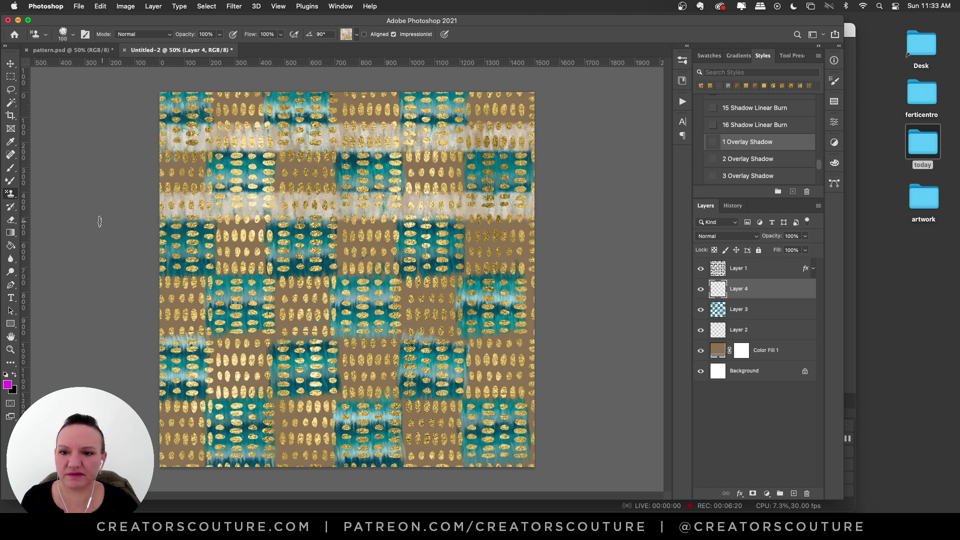
pyautogui.moveTo(143, 261); pyautogui.dragTo(609, 253)
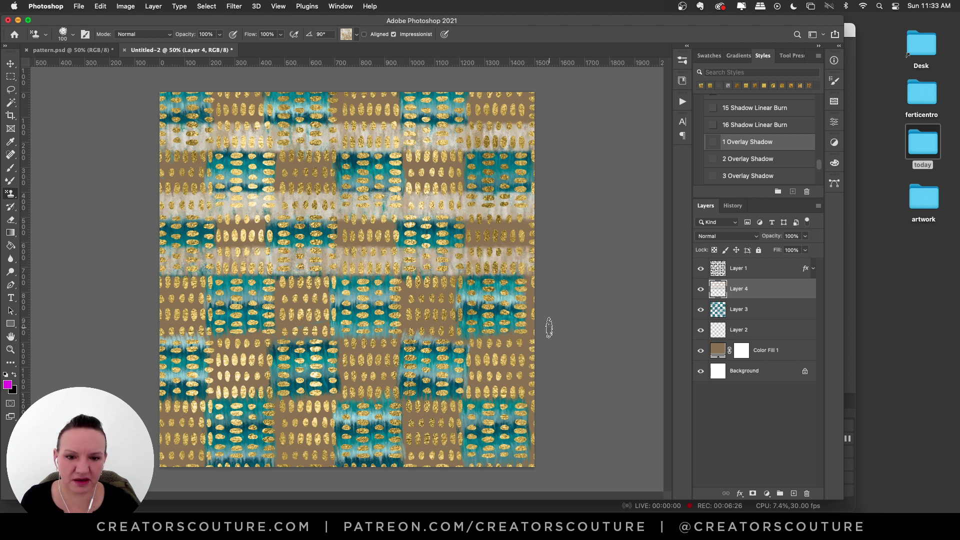
pyautogui.moveTo(542, 326); pyautogui.dragTo(117, 325)
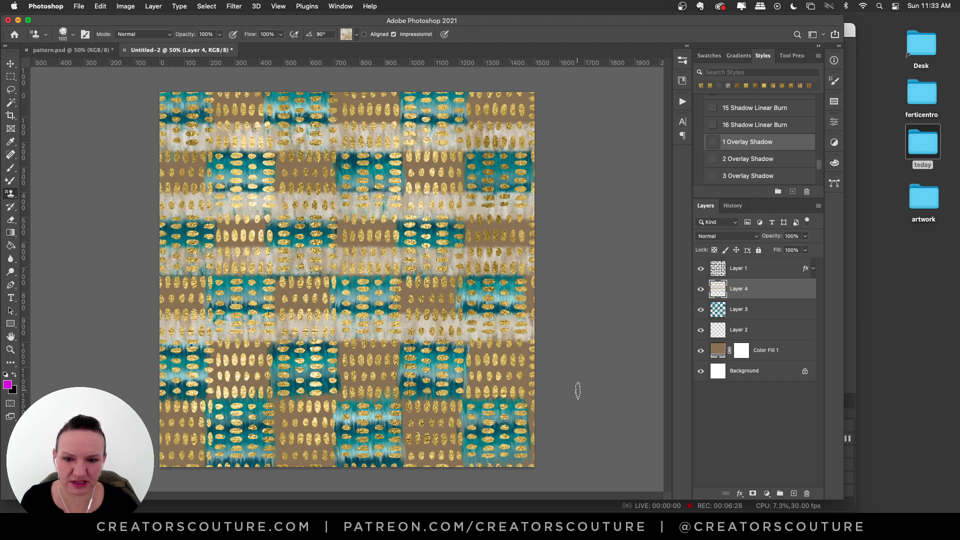
pyautogui.moveTo(545, 393)
pyautogui.mouseDown()
pyautogui.moveTo(244, 393)
pyautogui.moveTo(125, 376)
pyautogui.mouseUp()
# Step: Move Layer 4 beneath the turquoise checkerboard on Layer 3 and add an empty layer above Layer 1
pyautogui.moveTo(739, 288); pyautogui.dragTo(740, 320)
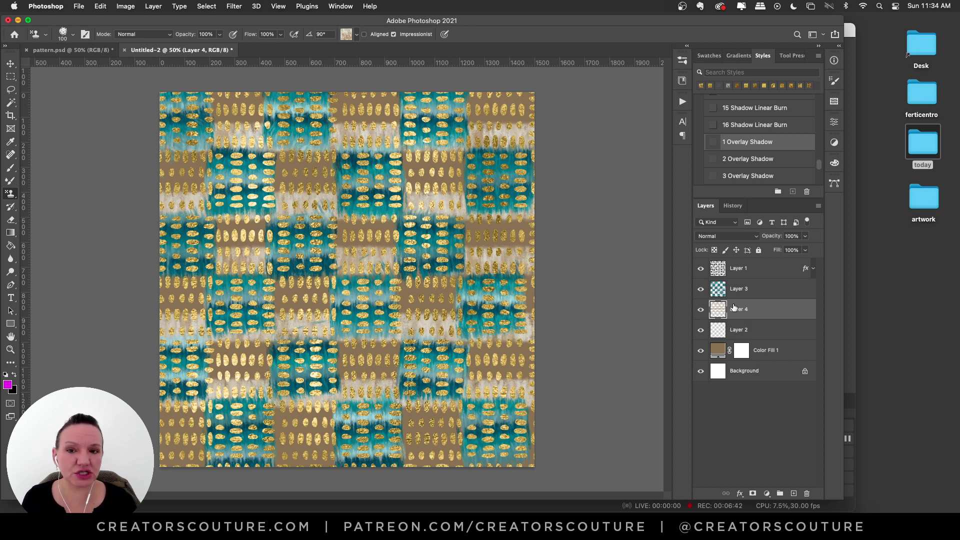
pyautogui.click(753, 269)
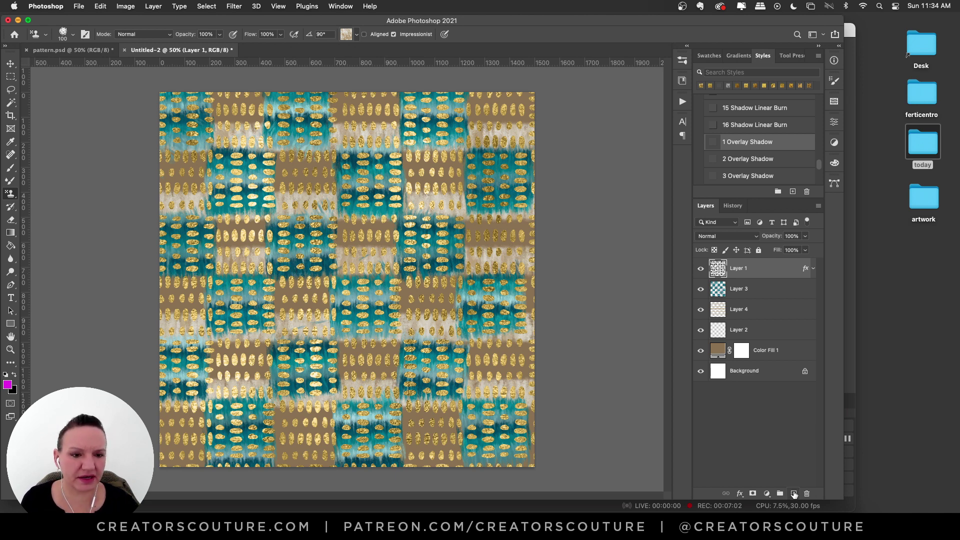
pyautogui.click(794, 493)
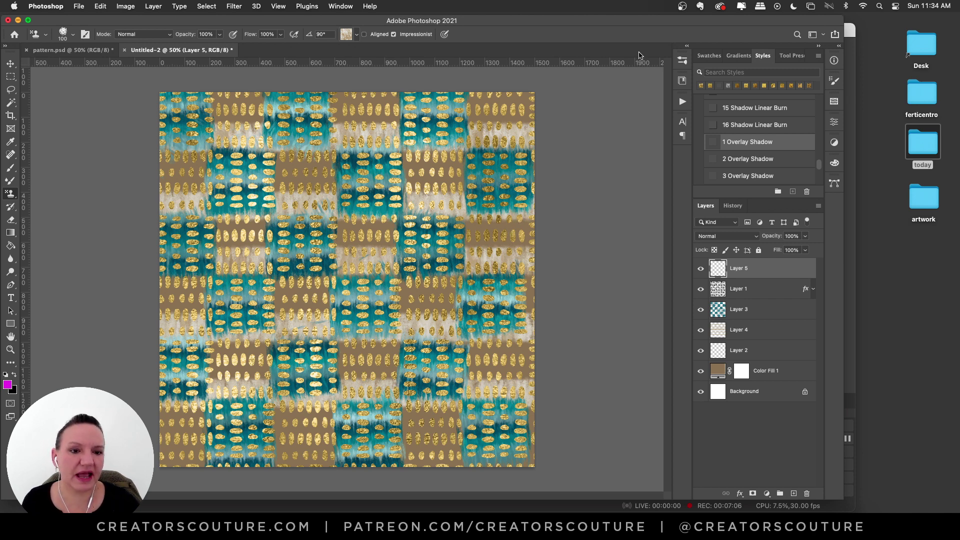
# Step: Choose the 9 wet paint studio LOADED mixer brush and turn off loading the brush after each stroke
pyautogui.click(681, 61)
pyautogui.moveTo(669, 198); pyautogui.dragTo(668, 253)
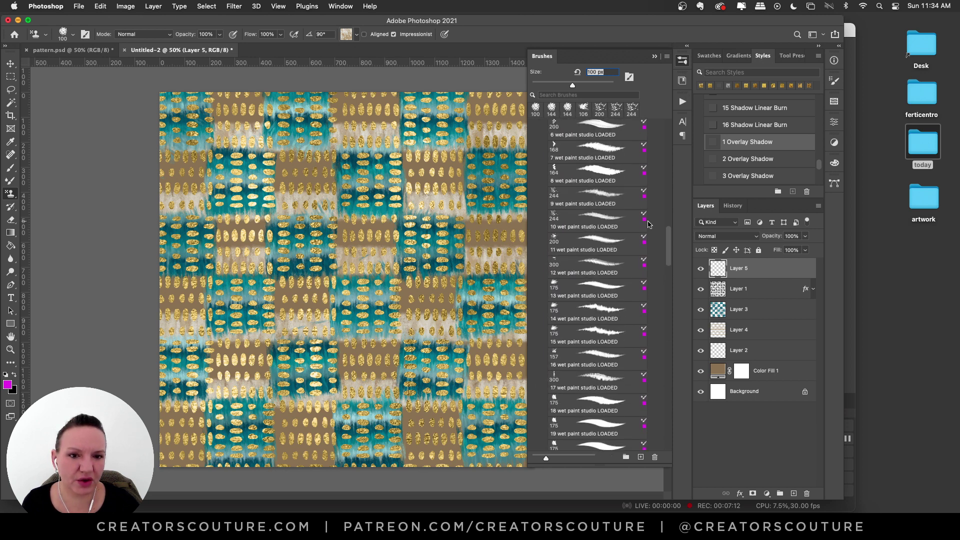
pyautogui.click(591, 201)
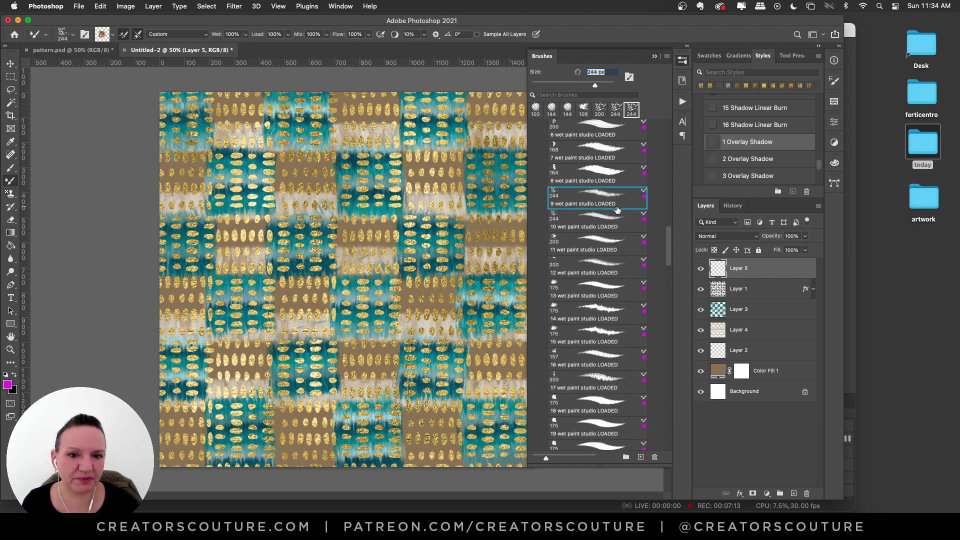
pyautogui.click(683, 63)
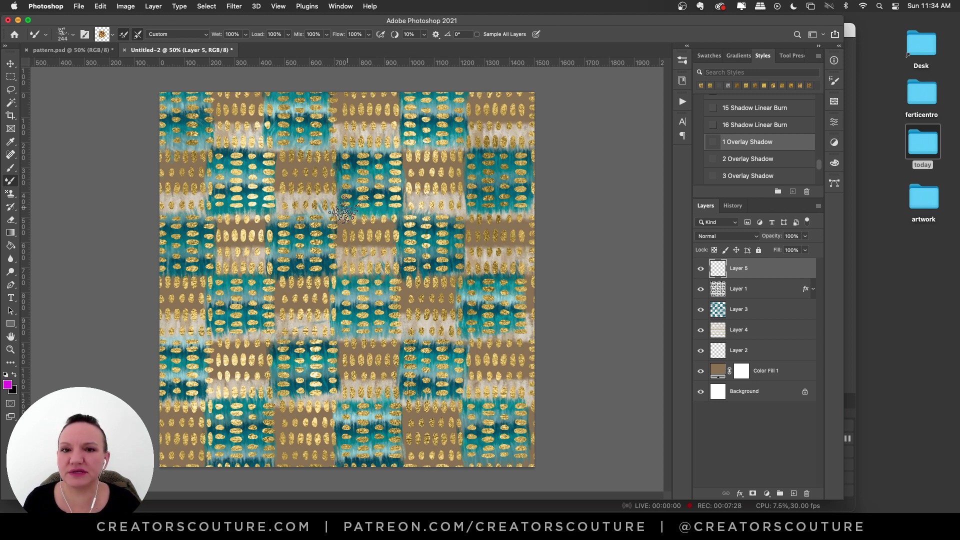
pyautogui.click(123, 36)
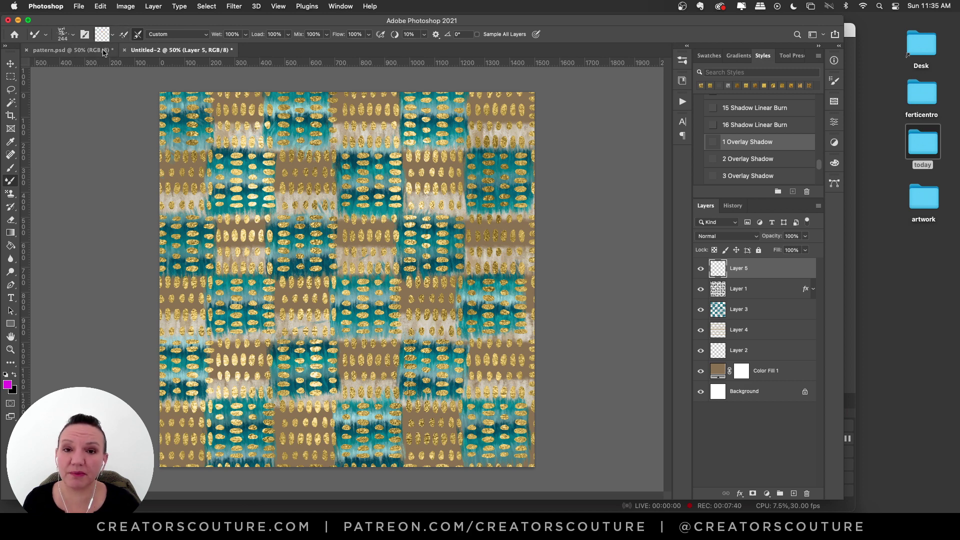